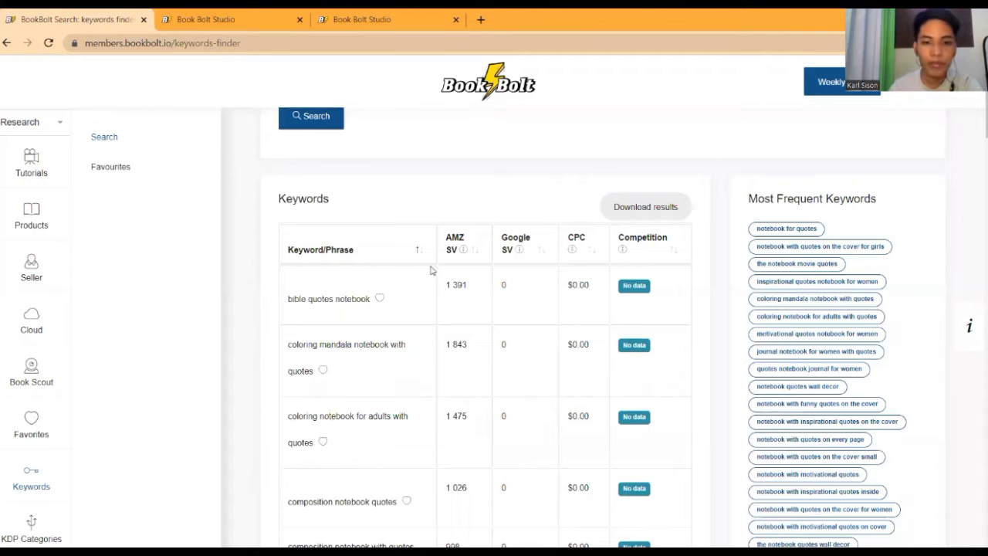
Sort the keyword results by Amazon search volume from highest to lowest
click(473, 252)
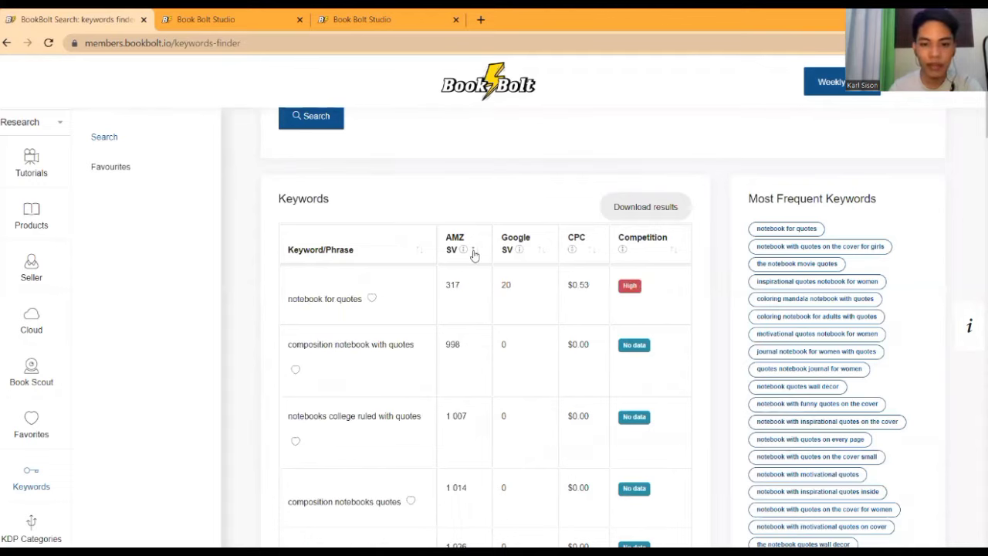
click(474, 252)
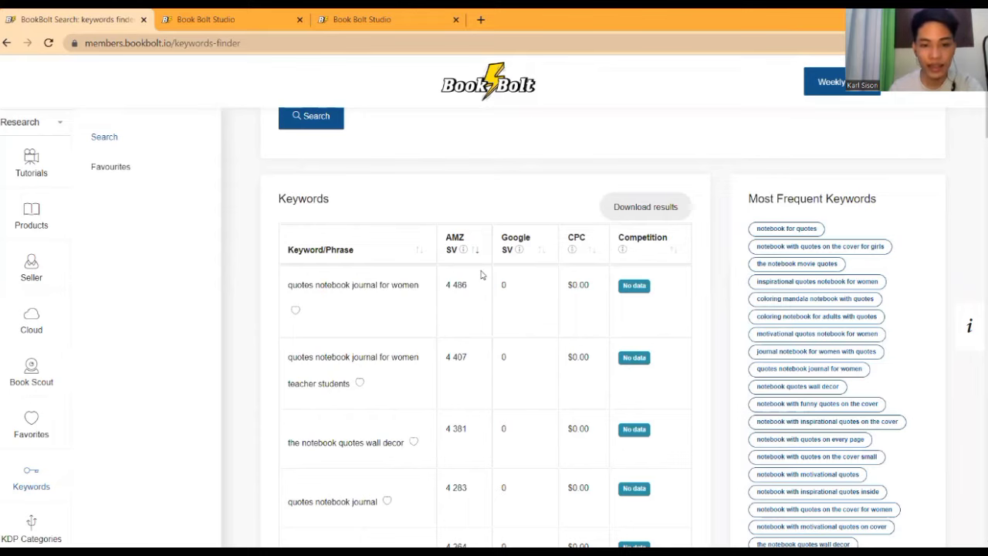
scroll(463, 286, down, 3)
scroll(386, 338, down, 1)
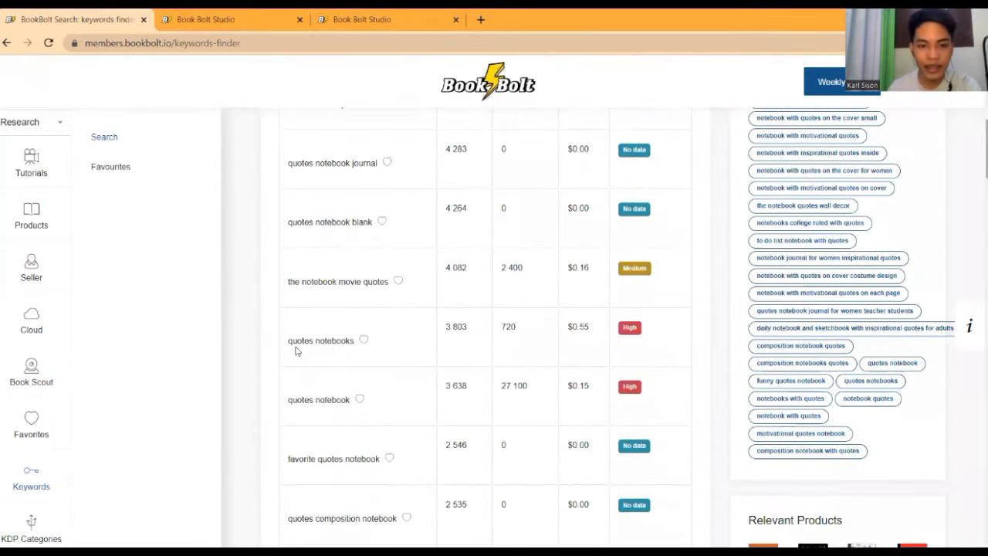
Check the Amazon search volume of the "quotes notebooks" keyword and reapply the highest-first sort on that column
triple_click(351, 342)
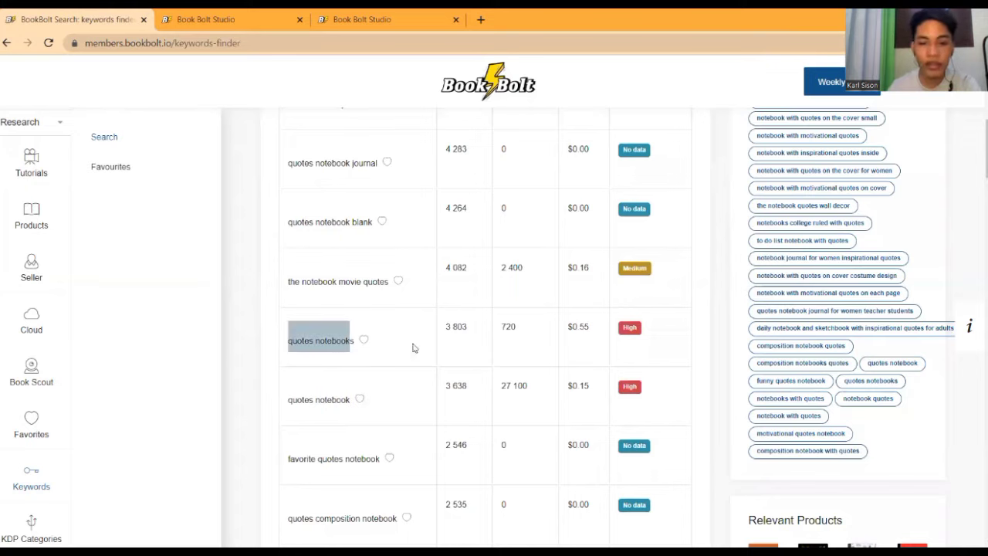
drag(447, 326, 468, 327)
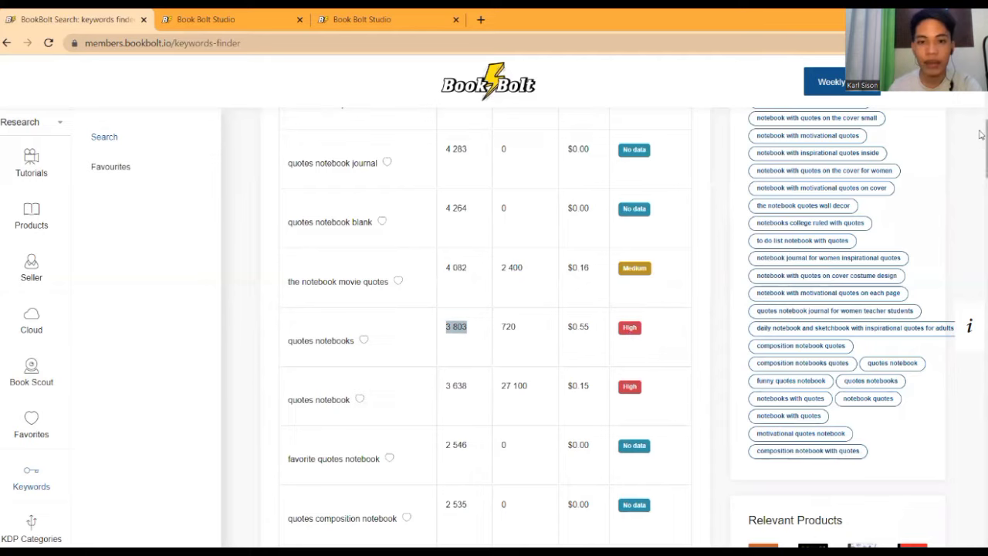
scroll(981, 127, up, 3)
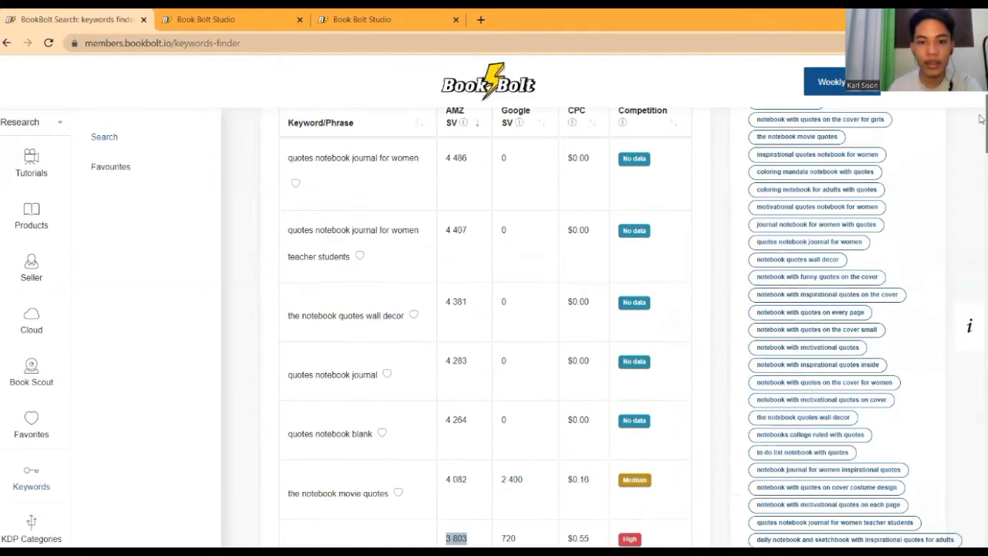
scroll(395, 188, up, 1)
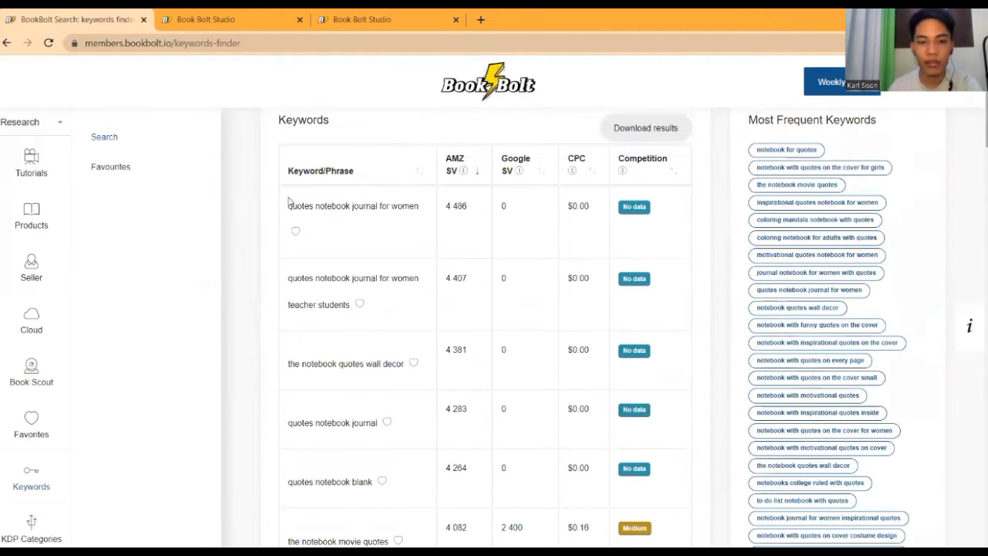
click(474, 177)
click(475, 174)
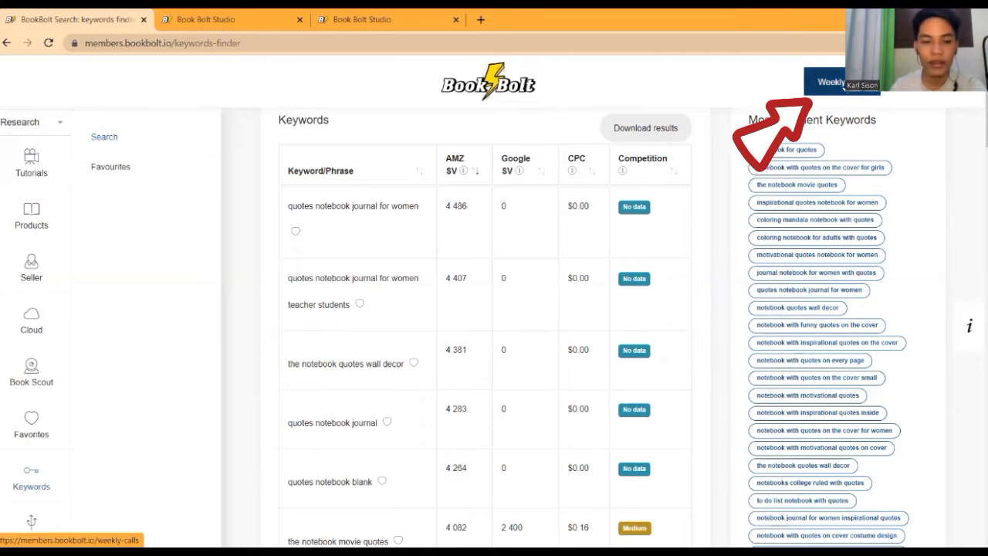
Open the weekly calls page and look through the live webinar and the past Q&A call recordings
click(844, 83)
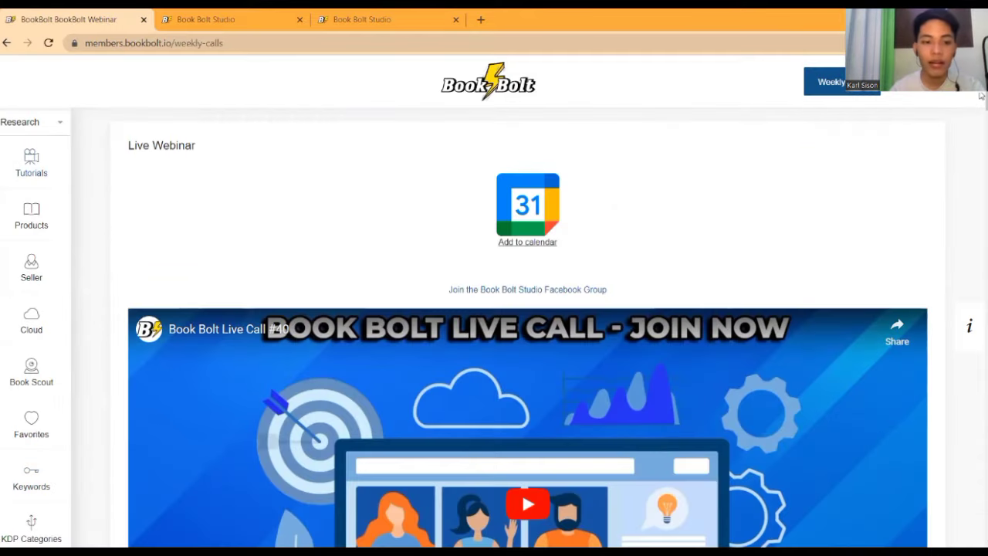
scroll(981, 99, down, 1)
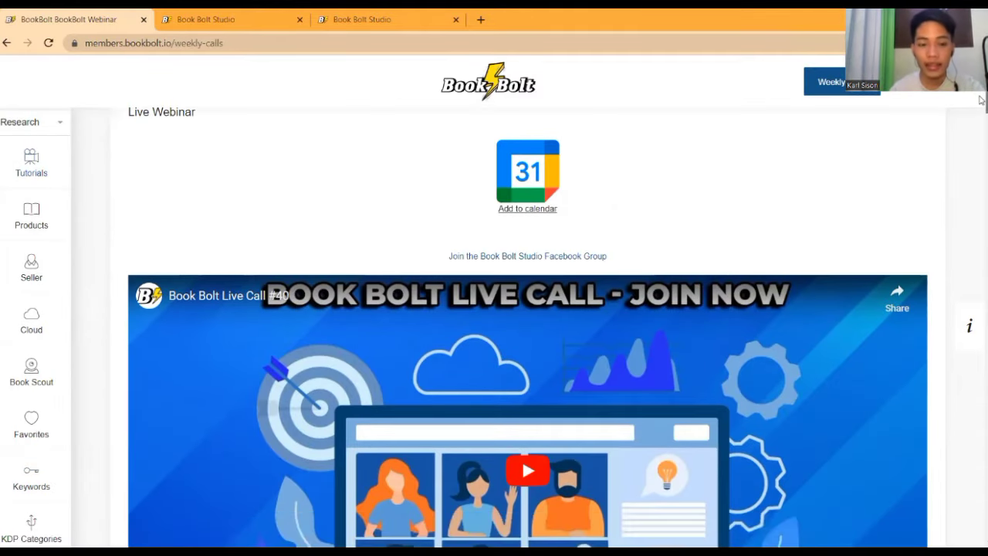
scroll(981, 99, down, 1)
scroll(981, 101, down, 1)
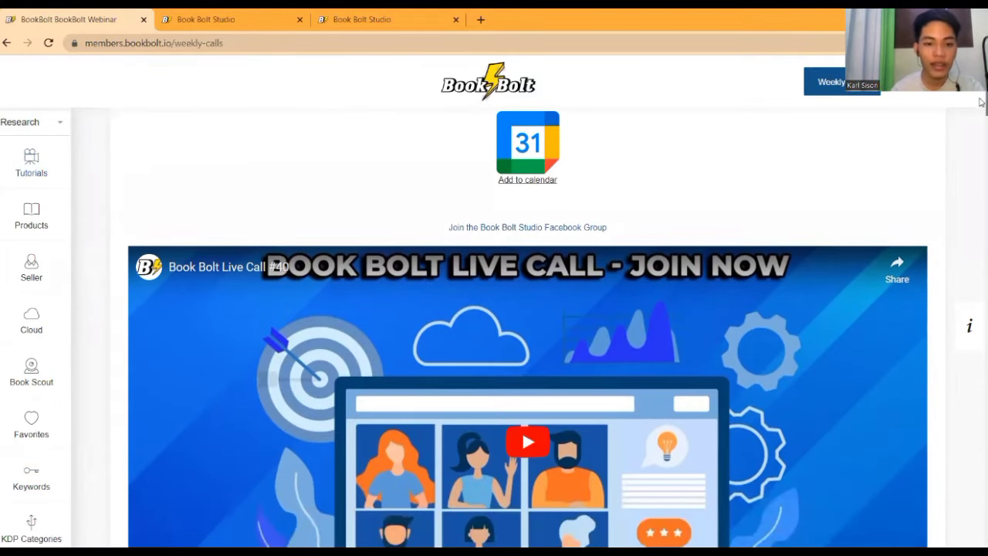
scroll(981, 113, down, 1)
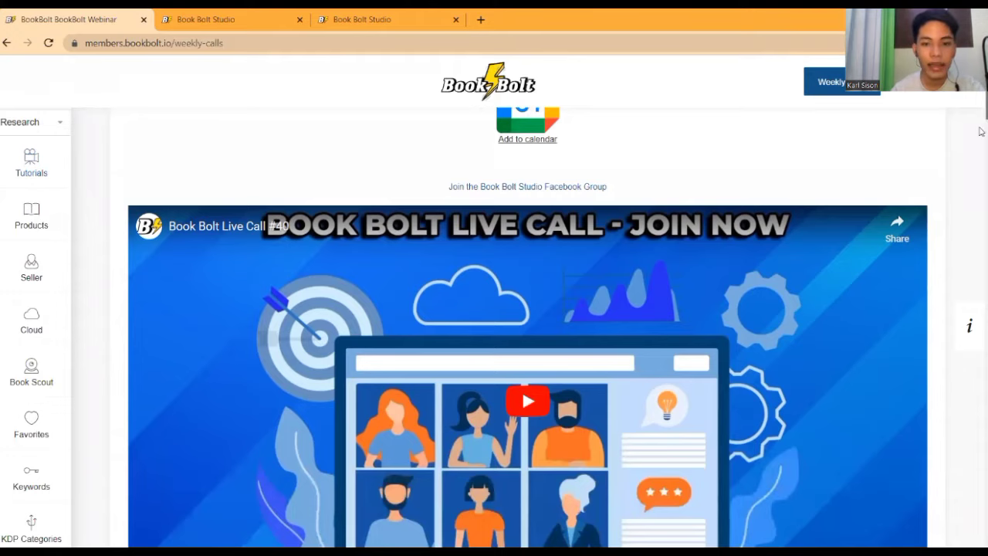
scroll(981, 124, down, 5)
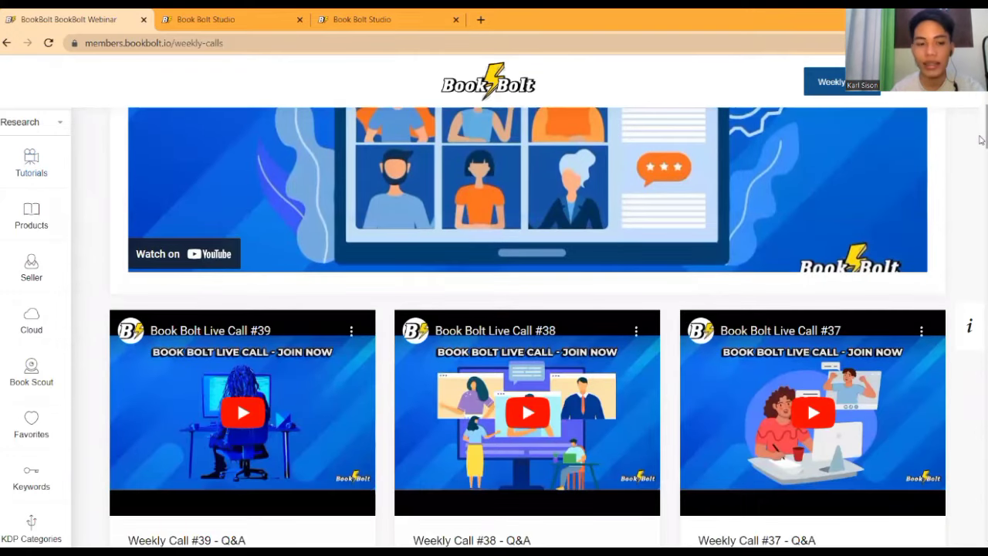
scroll(981, 150, down, 2)
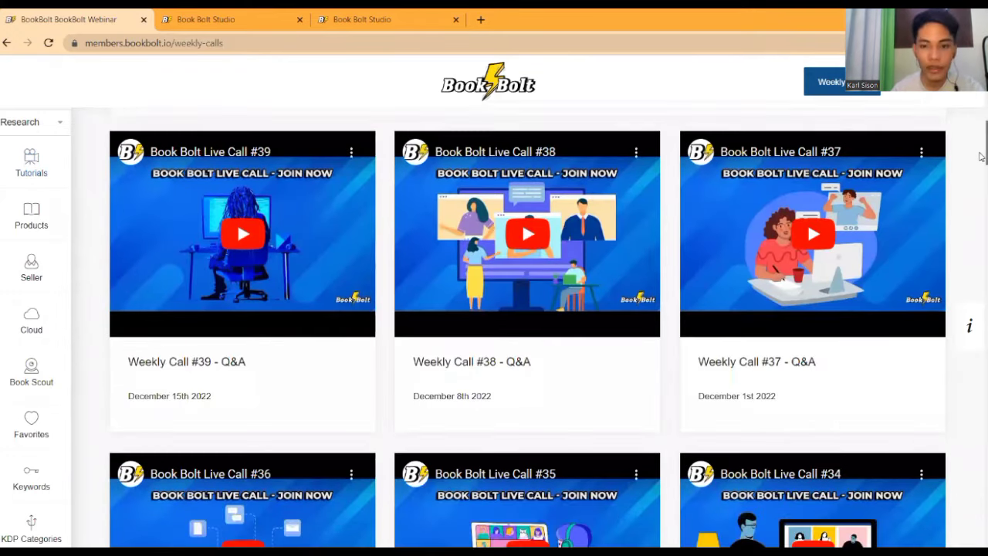
scroll(981, 158, down, 5)
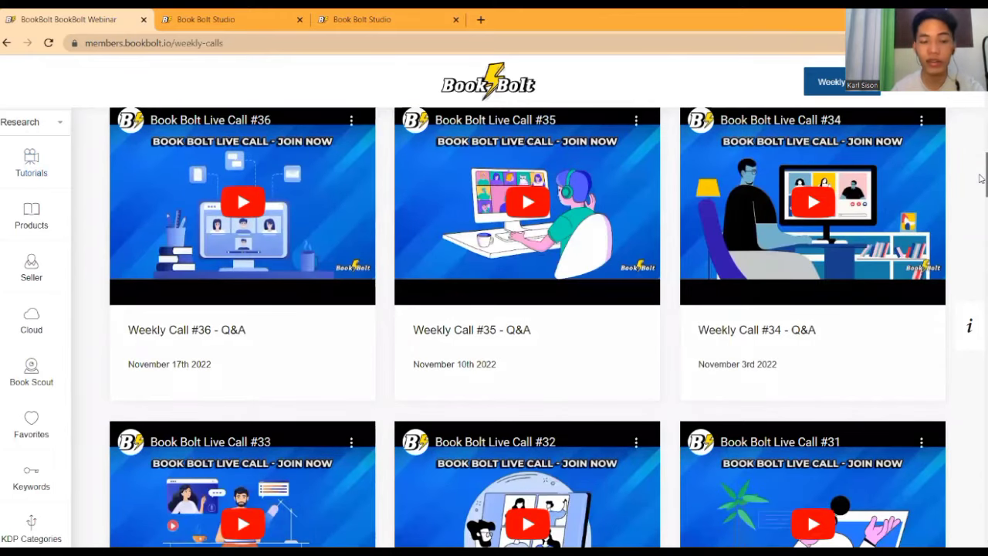
scroll(981, 184, down, 1)
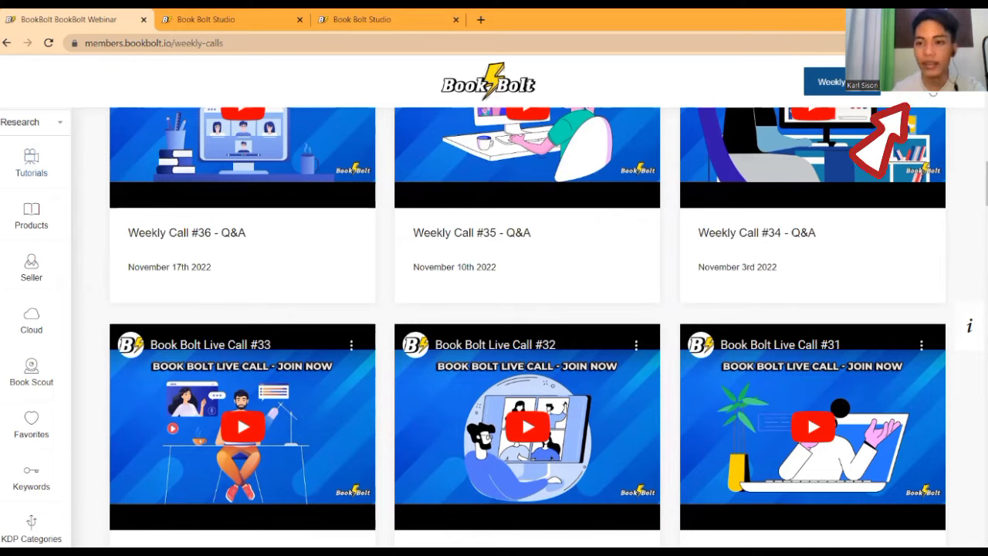
Switch to Book Bolt Studio and start a new project
click(932, 92)
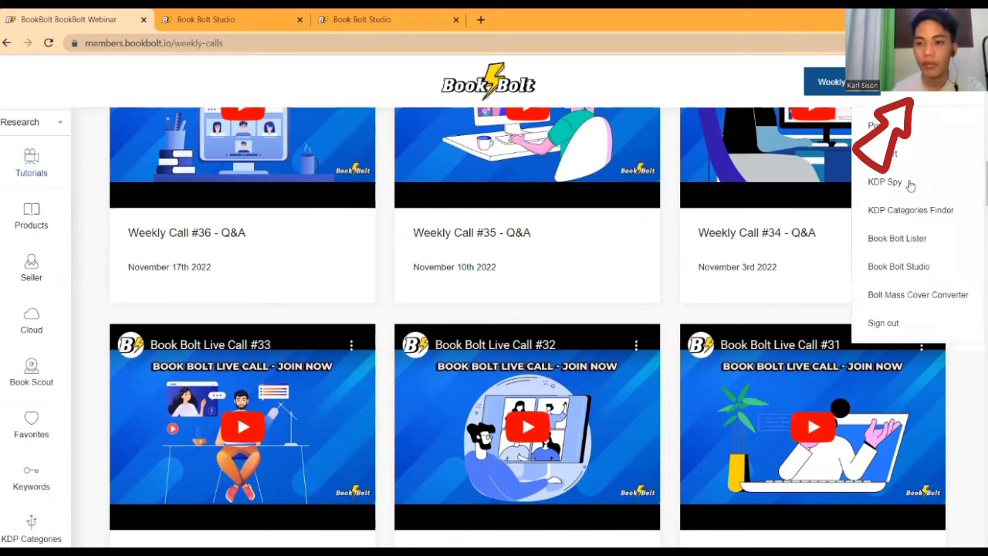
click(899, 266)
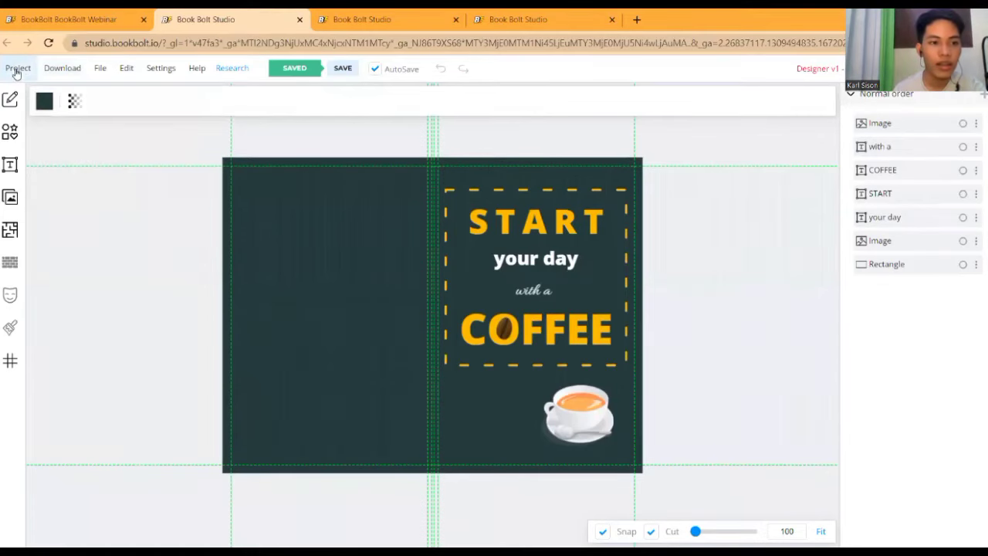
click(16, 71)
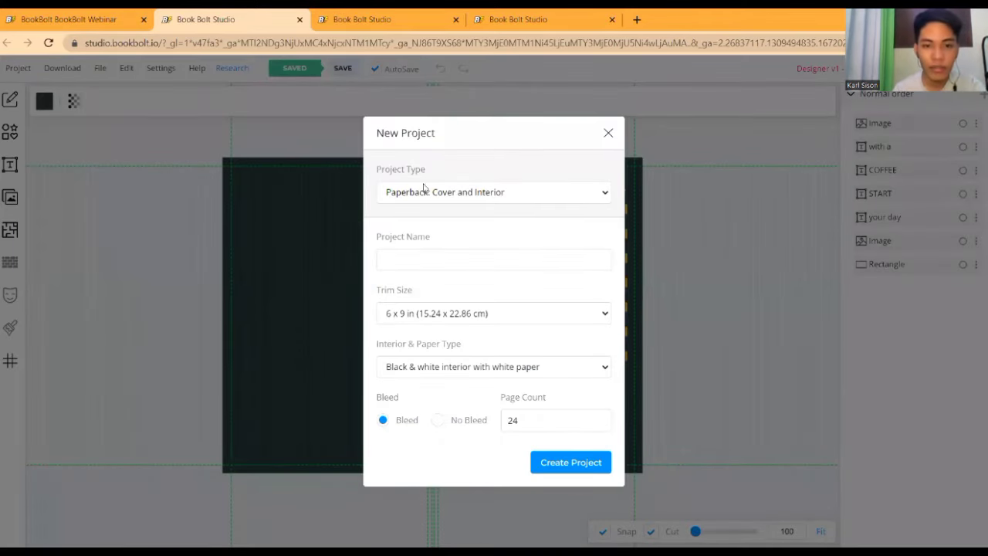
Set the project type to Paperback: Cover and Interior and name the project "Sample Project"
click(503, 193)
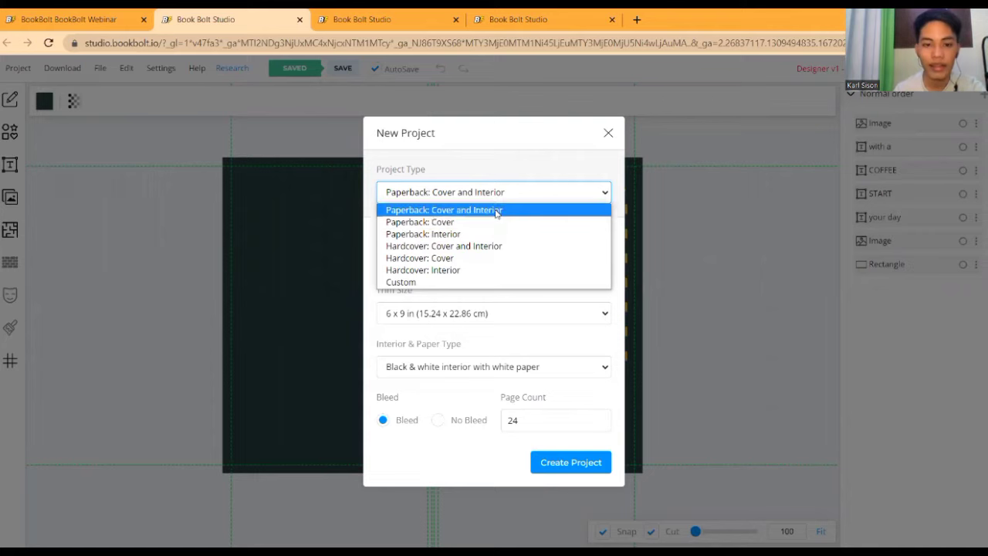
click(496, 210)
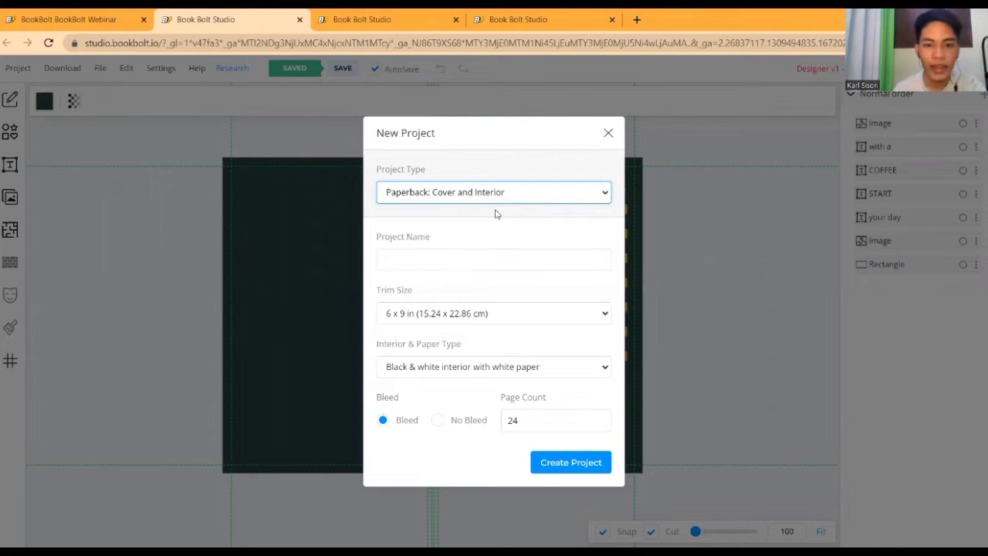
click(454, 259)
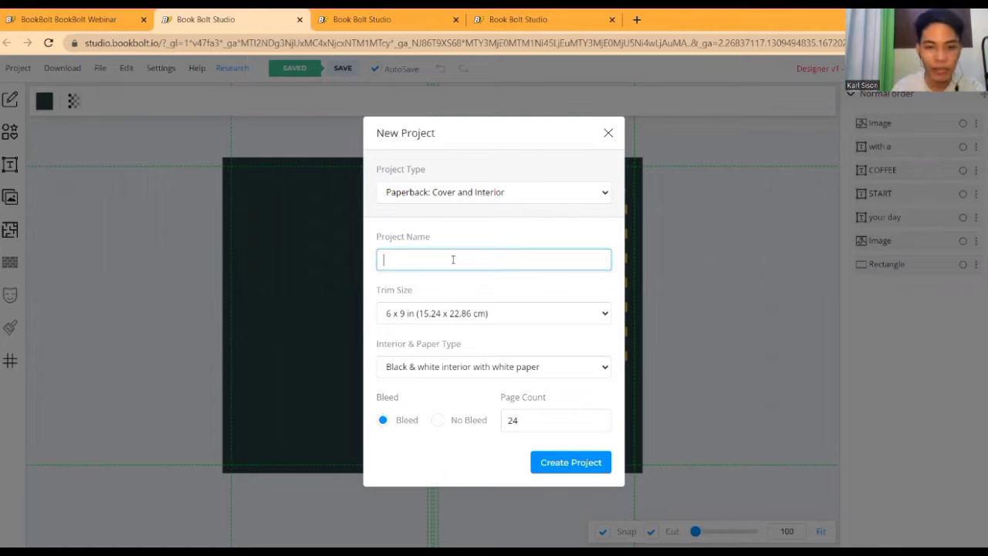
text(Sa)
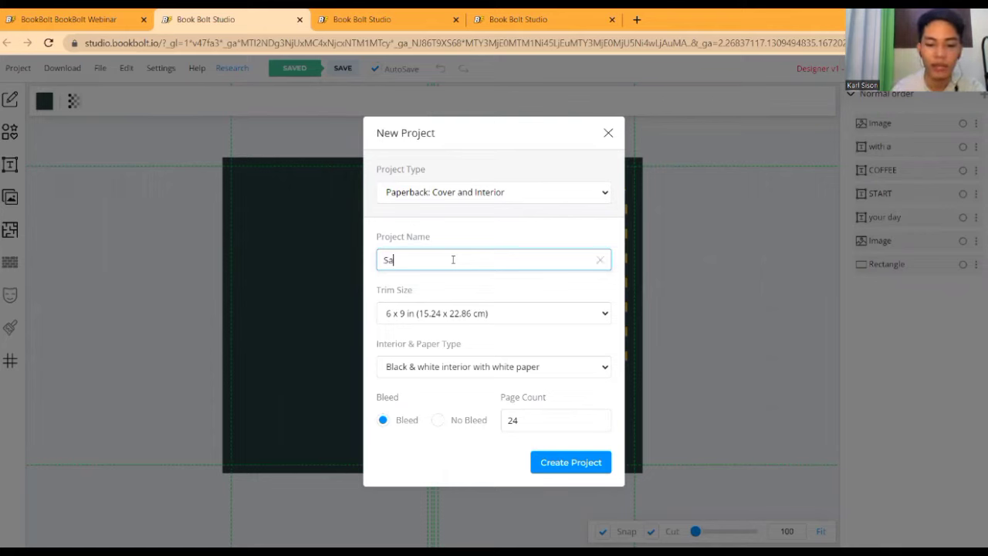
text(mple P)
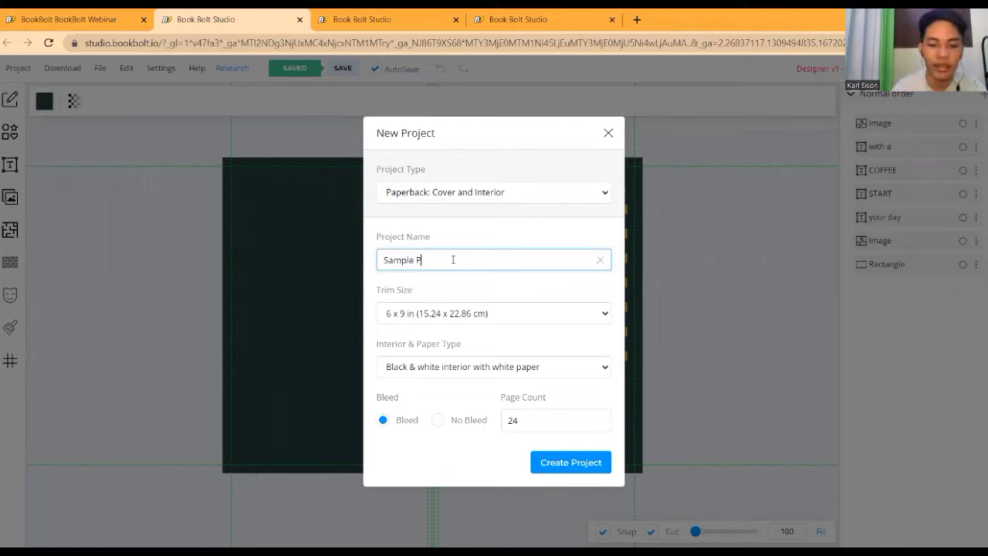
text(roject)
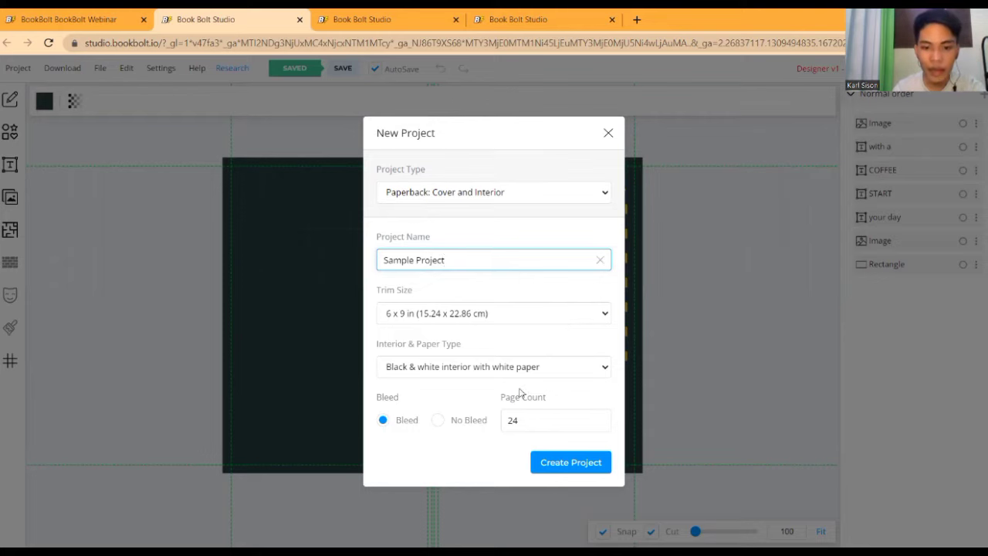
Choose the 6 x 9 in trim size and black & white interior with white paper, with Bleed selected
click(513, 314)
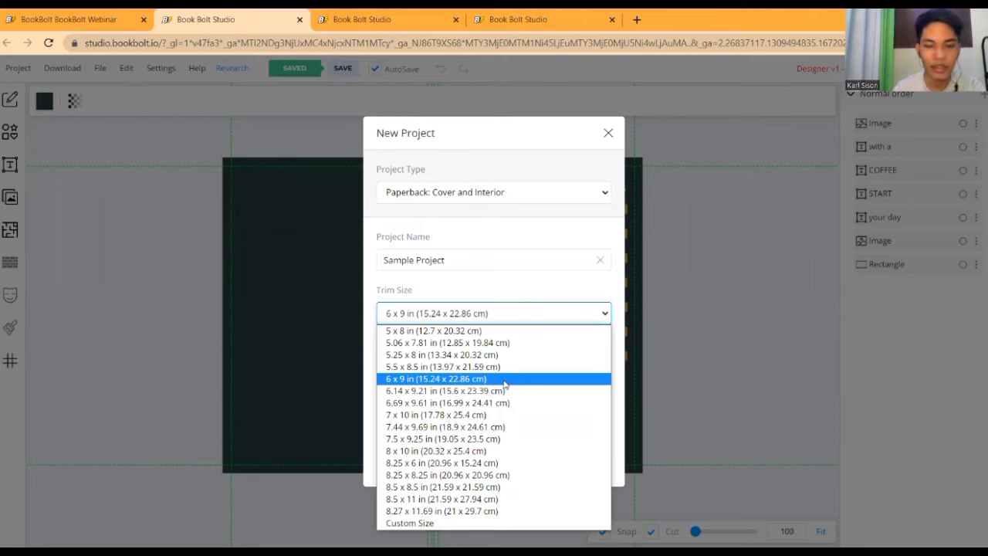
click(421, 378)
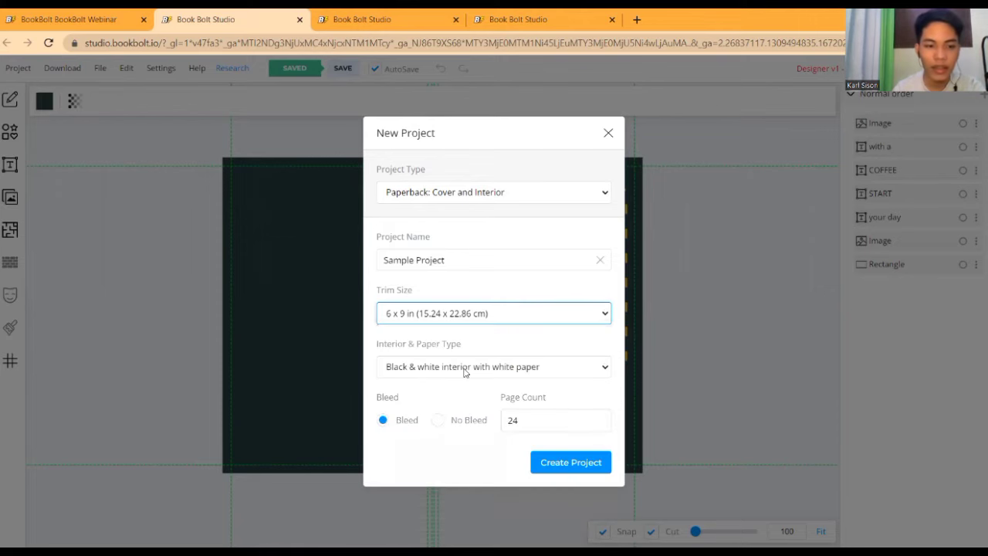
click(553, 367)
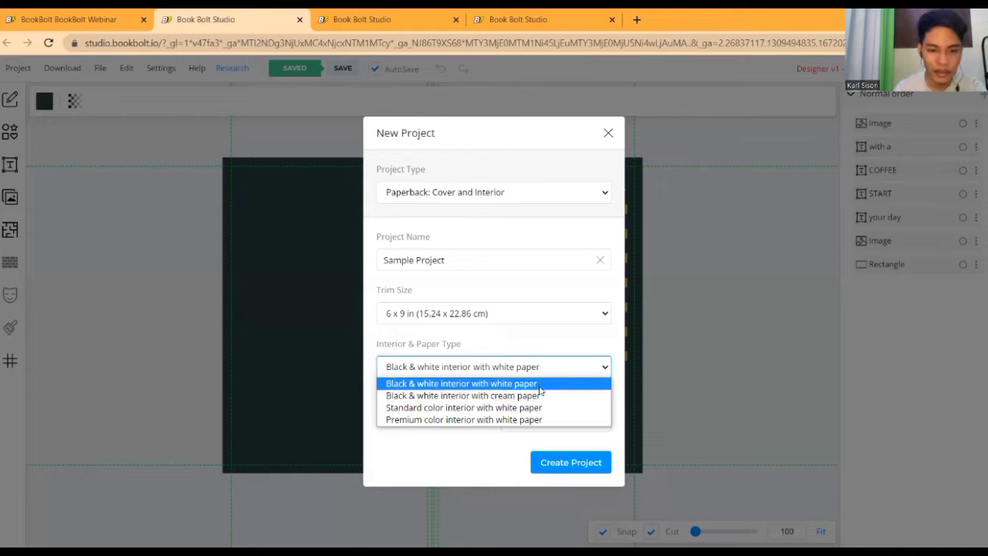
click(383, 427)
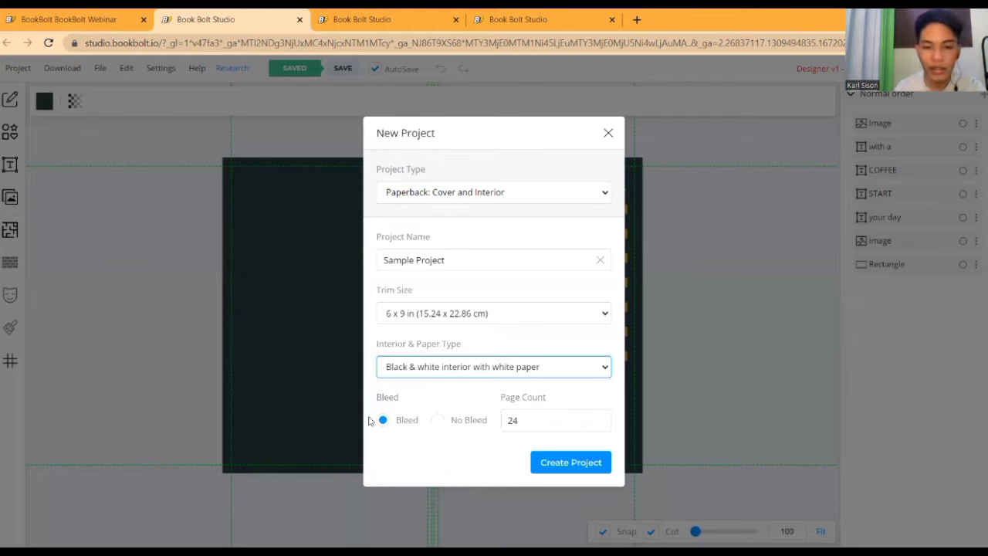
Clear the default page count of the new project
click(538, 419)
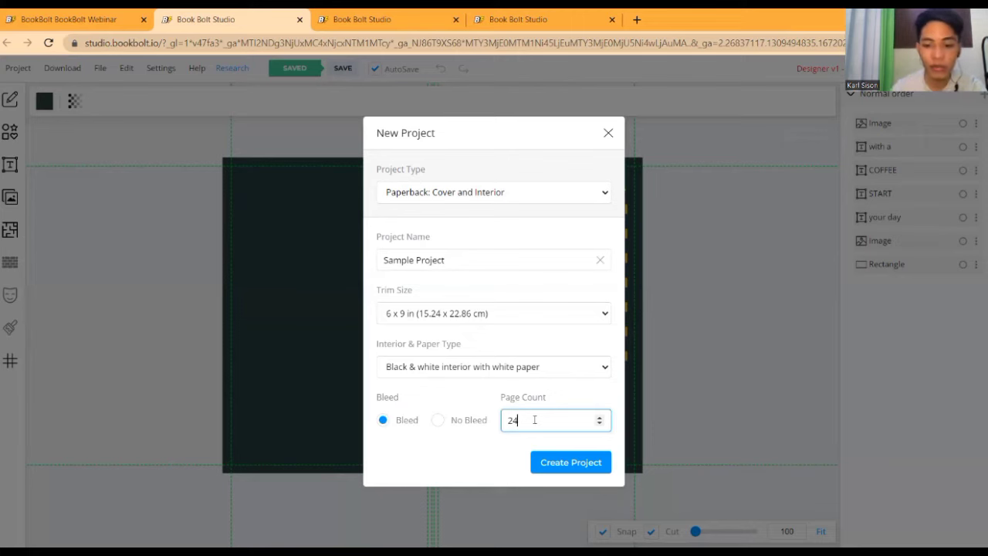
key(BackSpace)
key(BackSpace)
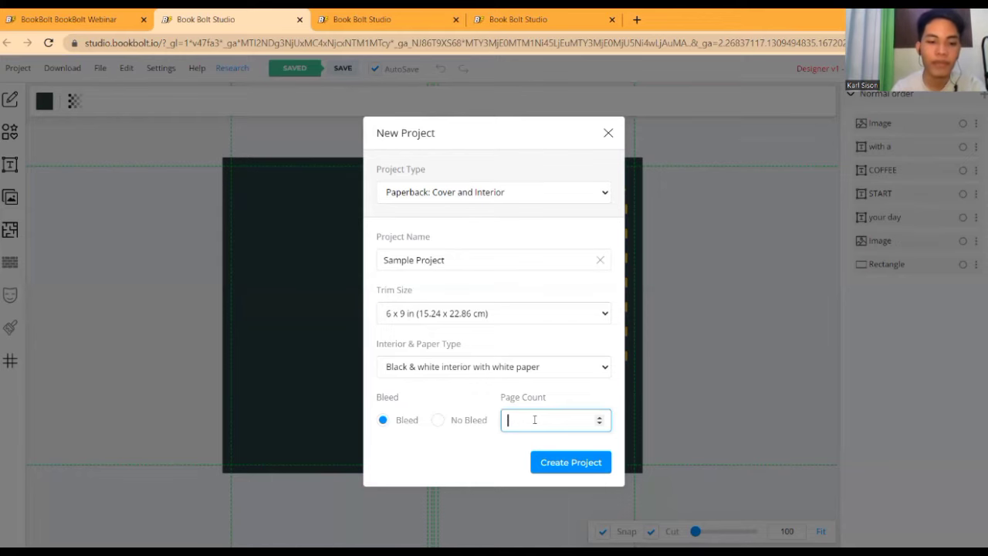
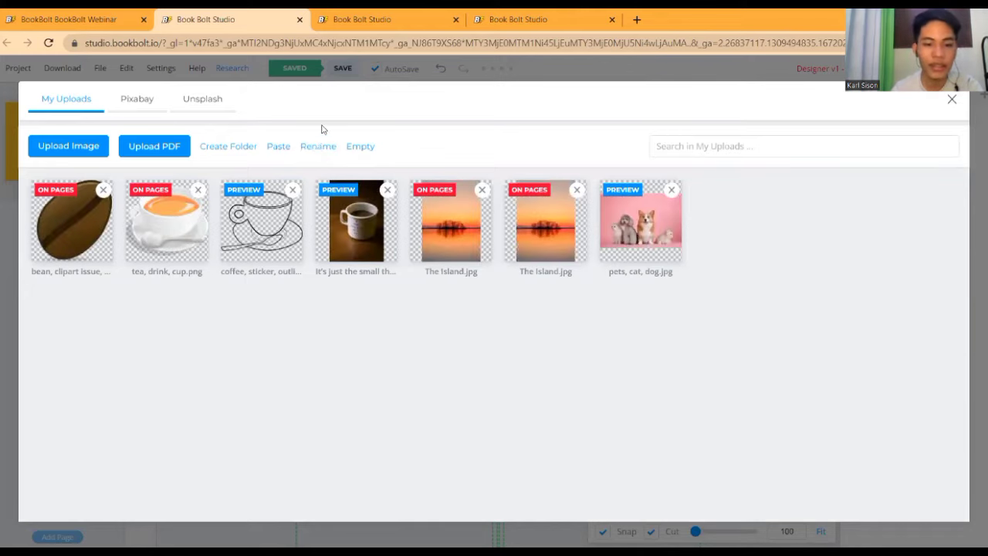
Insert the blue ice crystal image from Pixabay on the cover, then reposition and shrink it on the front side
click(158, 108)
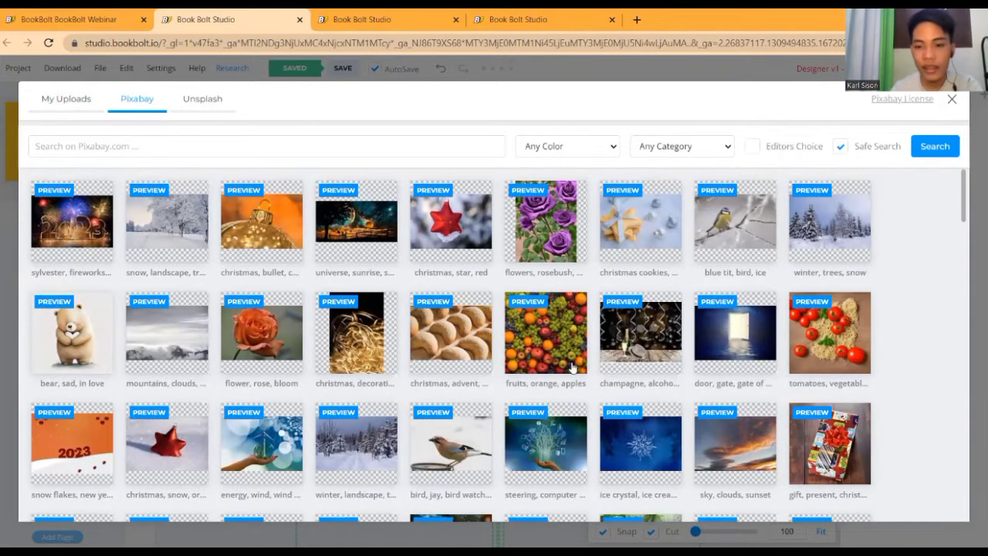
click(637, 441)
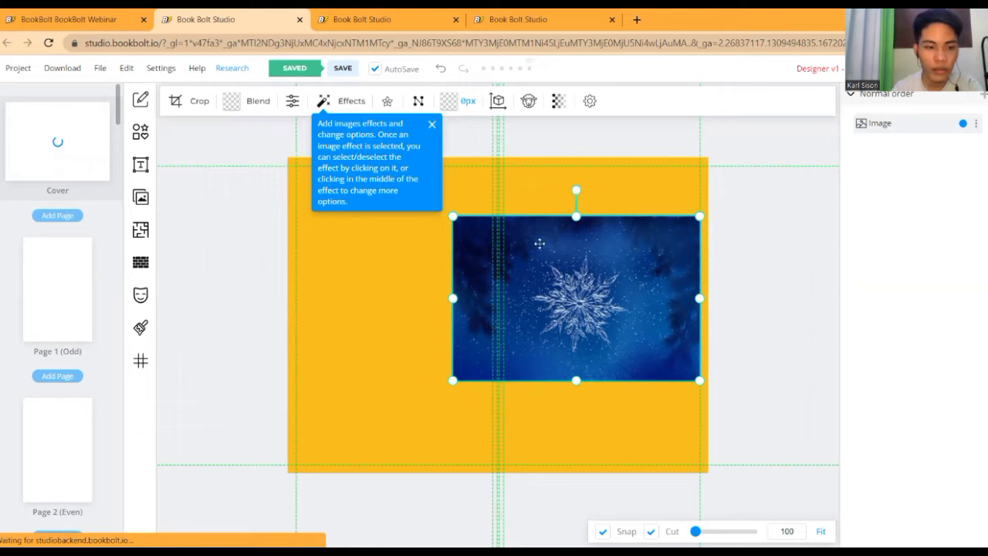
drag(574, 254, 626, 253)
drag(491, 233, 526, 263)
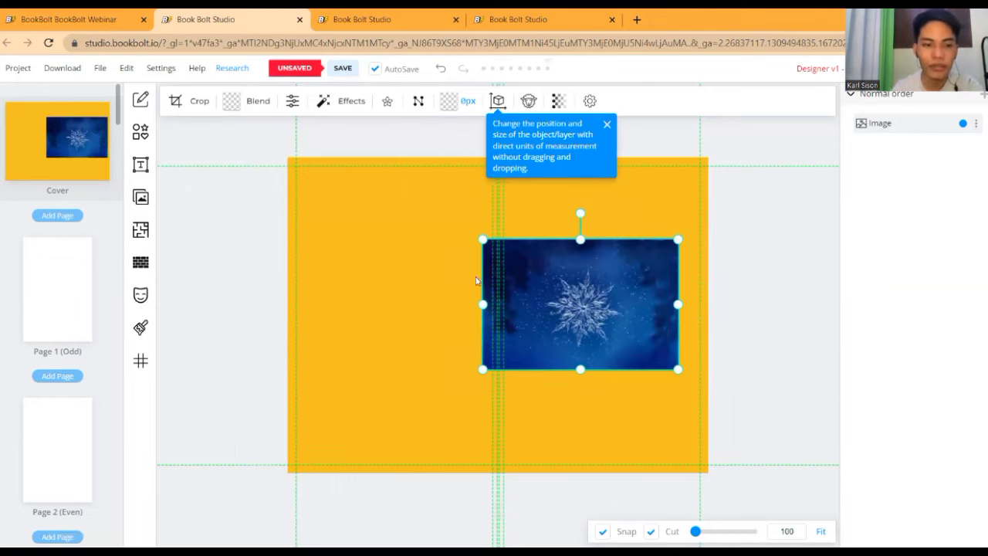
Duplicate the ice crystal image, move the copy to the back cover, and stretch it to fill the back from top to bottom
click(411, 288)
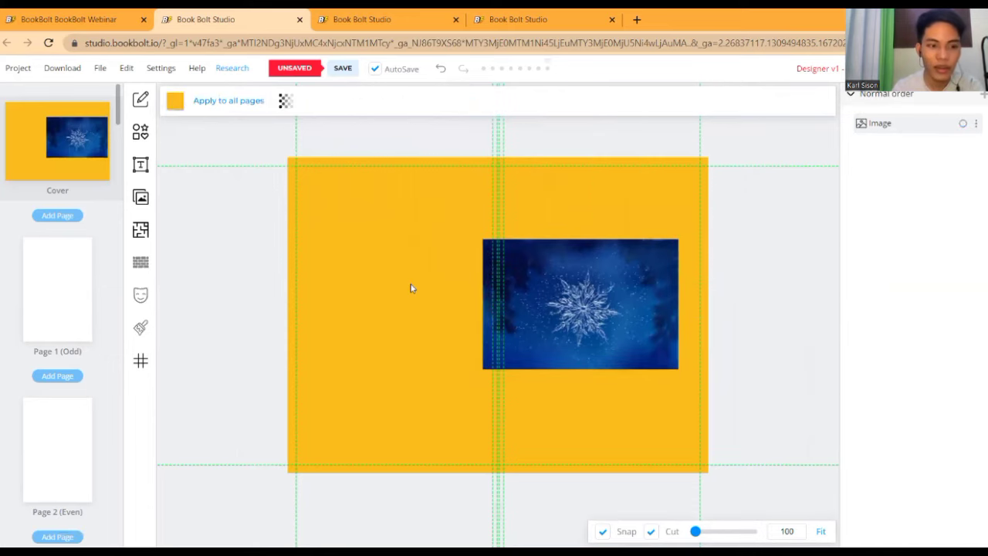
click(476, 302)
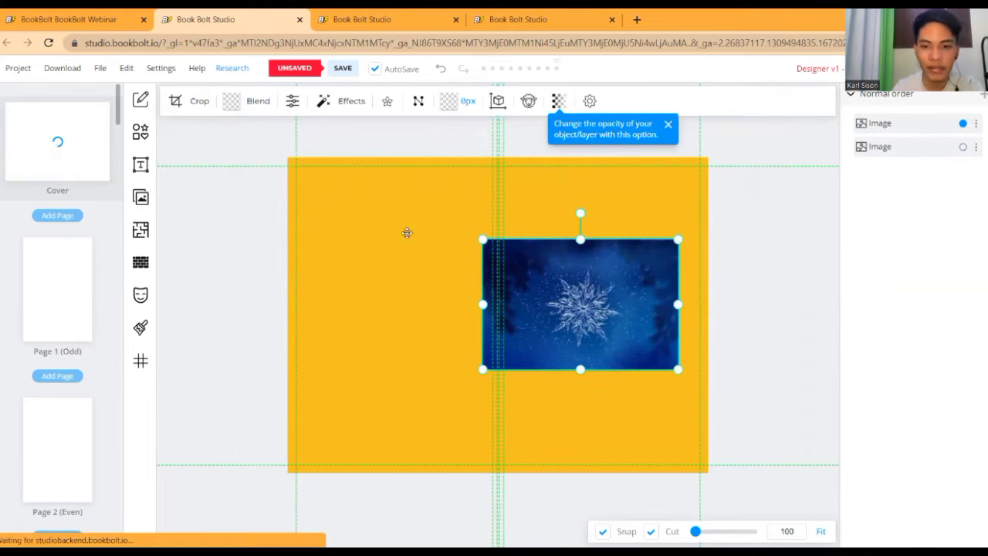
drag(494, 289, 340, 219)
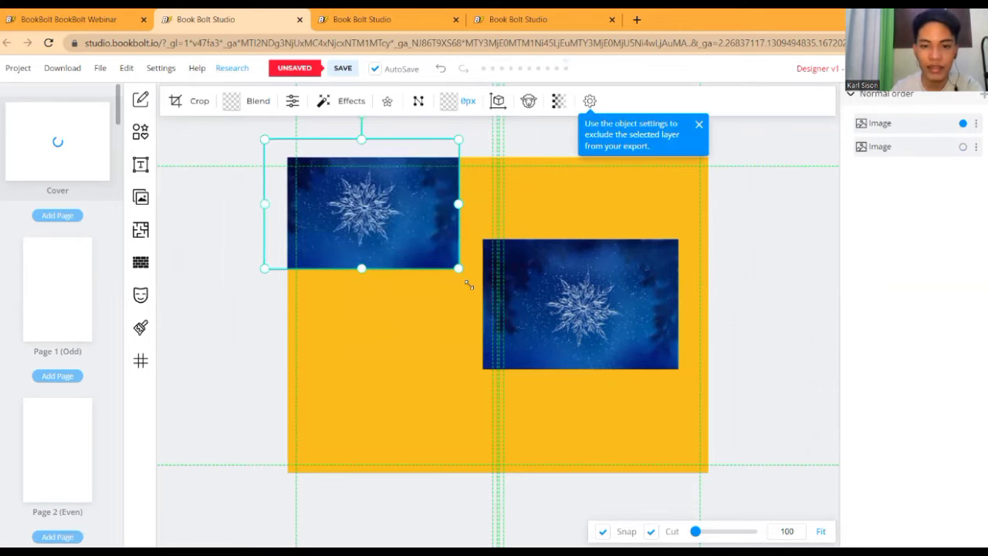
drag(459, 268, 503, 298)
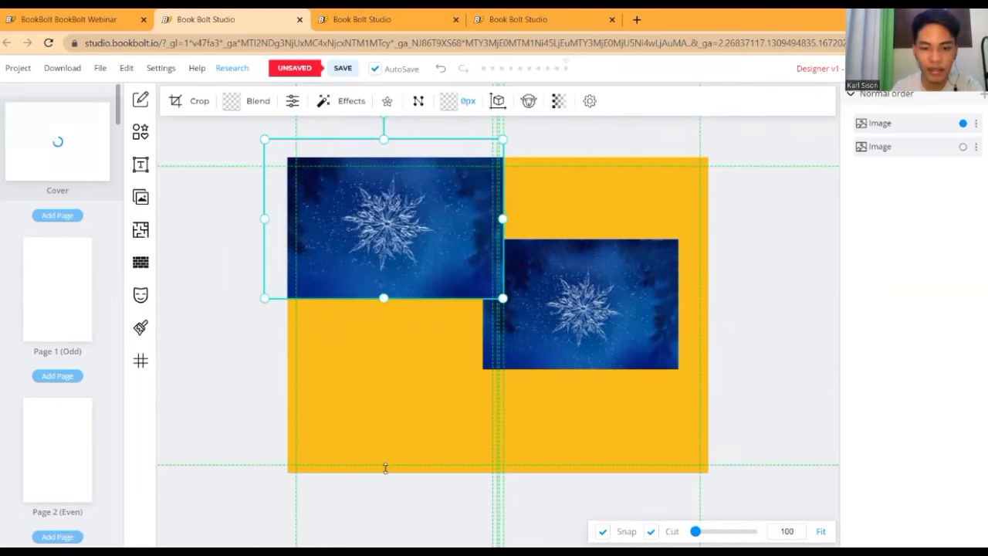
drag(386, 468, 385, 470)
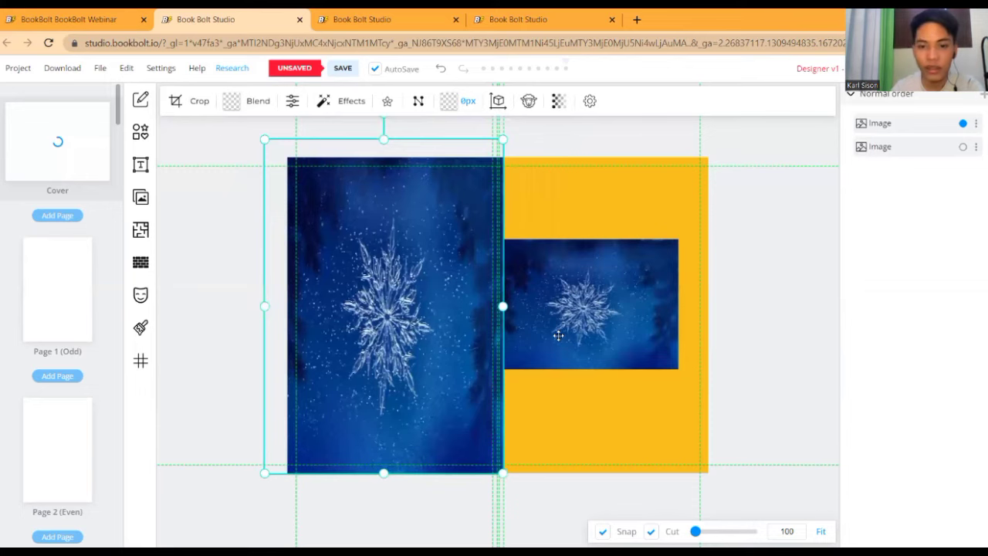
Move the original ice crystal image to the top of the front cover and stretch it to fill the front up to the spine
drag(558, 335, 615, 261)
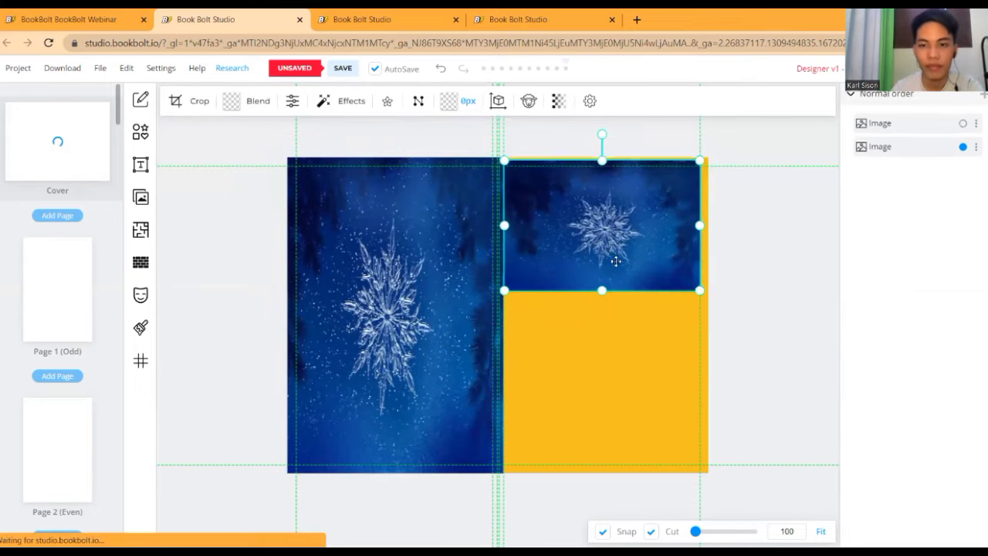
drag(700, 290, 707, 292)
drag(607, 291, 586, 470)
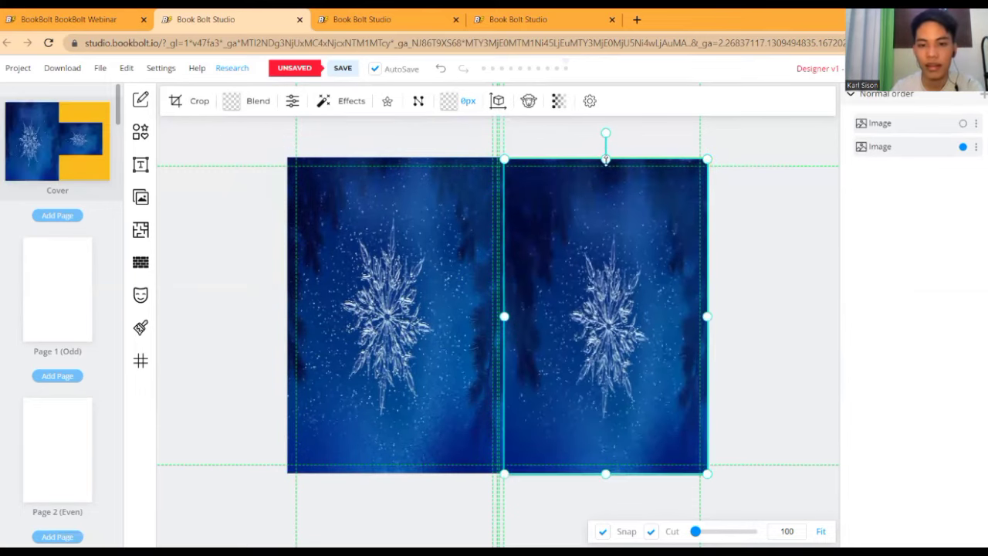
drag(606, 159, 606, 156)
drag(504, 315, 497, 314)
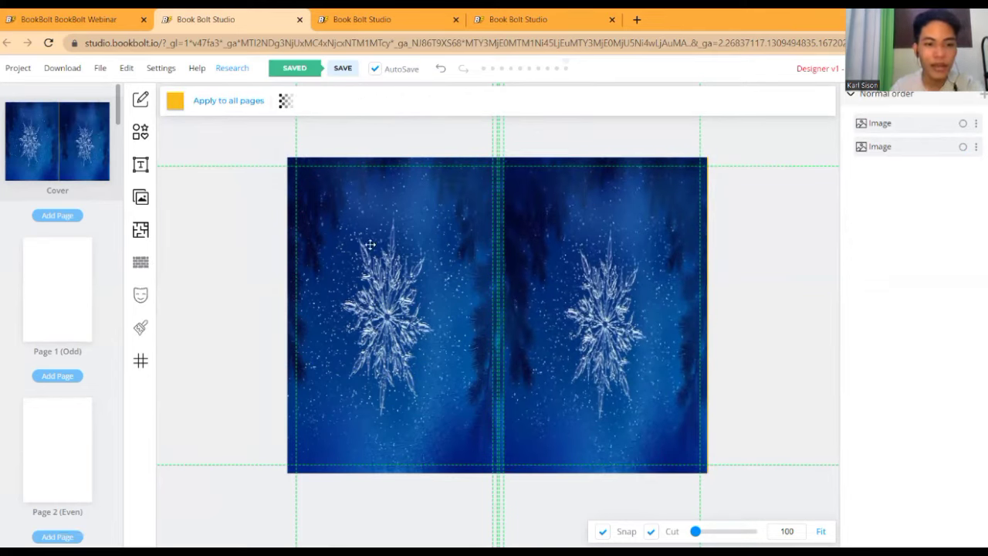
Add a Heading text to the cover and place it above the snowflake on the front side
click(141, 167)
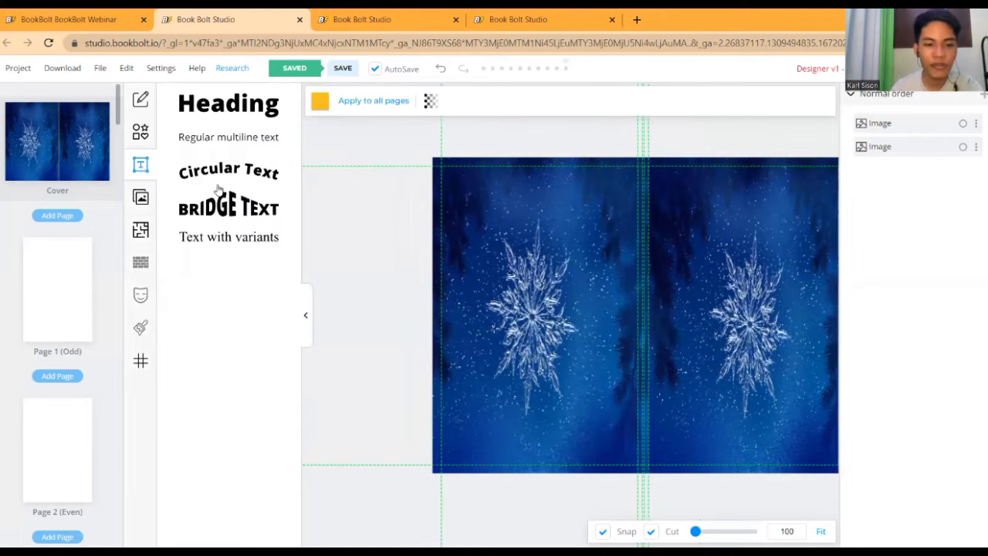
click(233, 110)
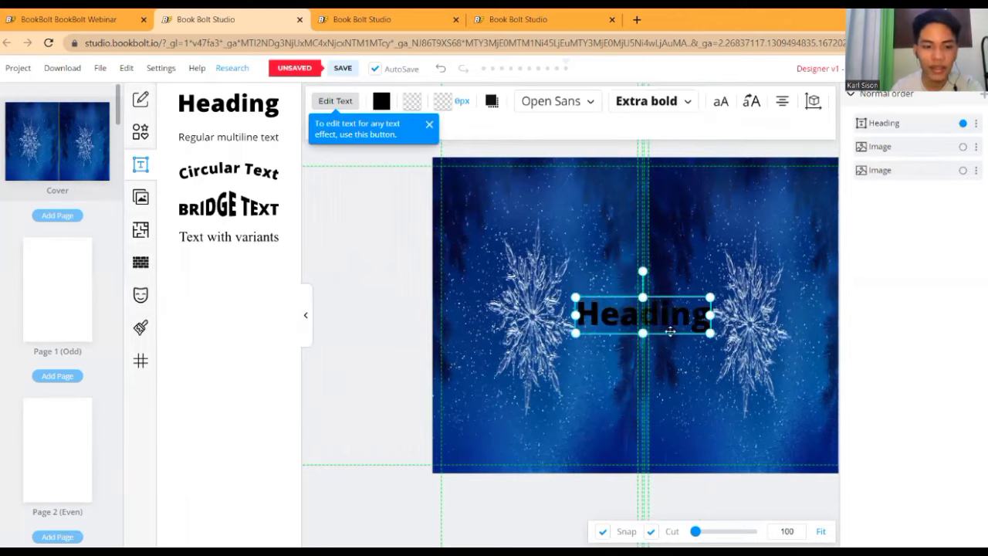
drag(694, 314, 756, 256)
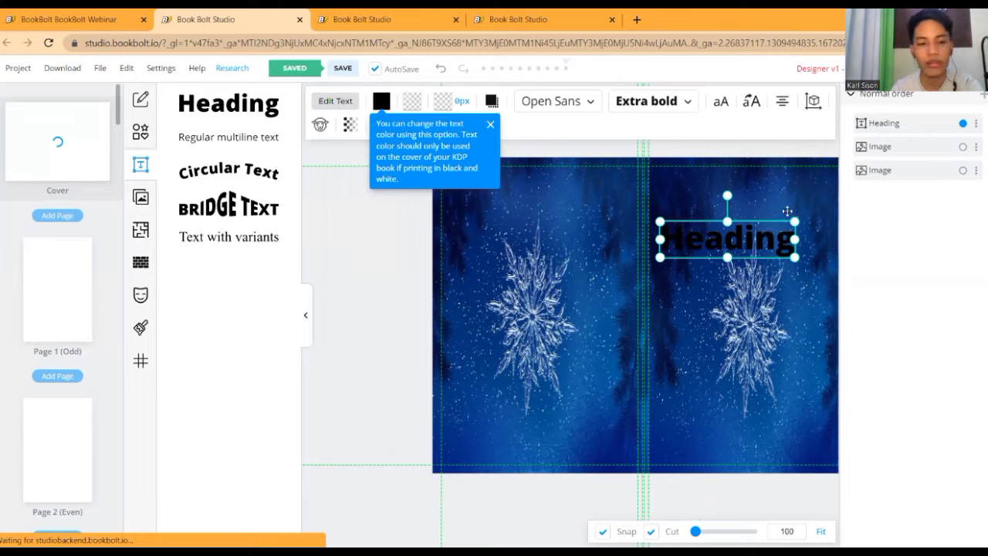
drag(765, 225, 782, 217)
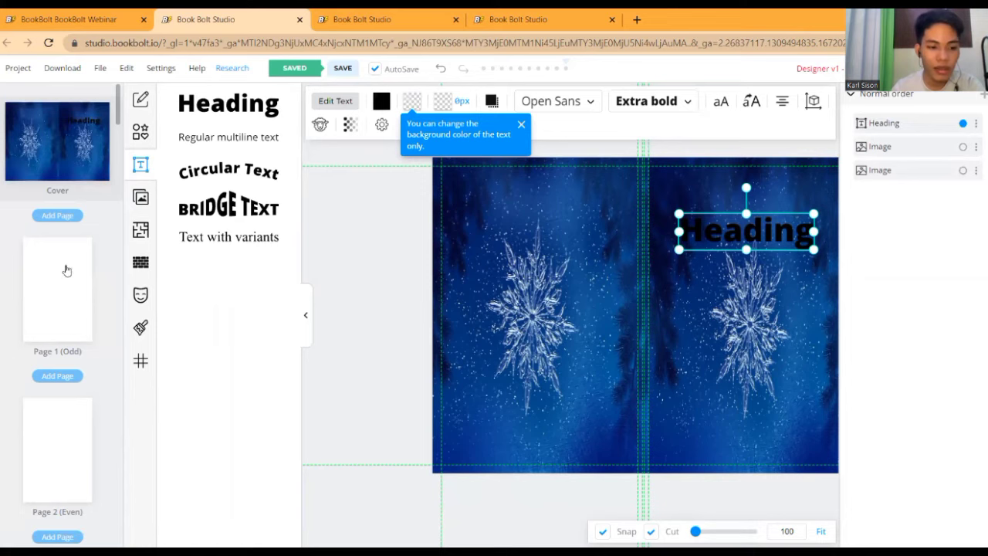
Browse the Interior Templates Library to examine the available notebook, puzzle, maze, planner and tracker page layouts
click(136, 230)
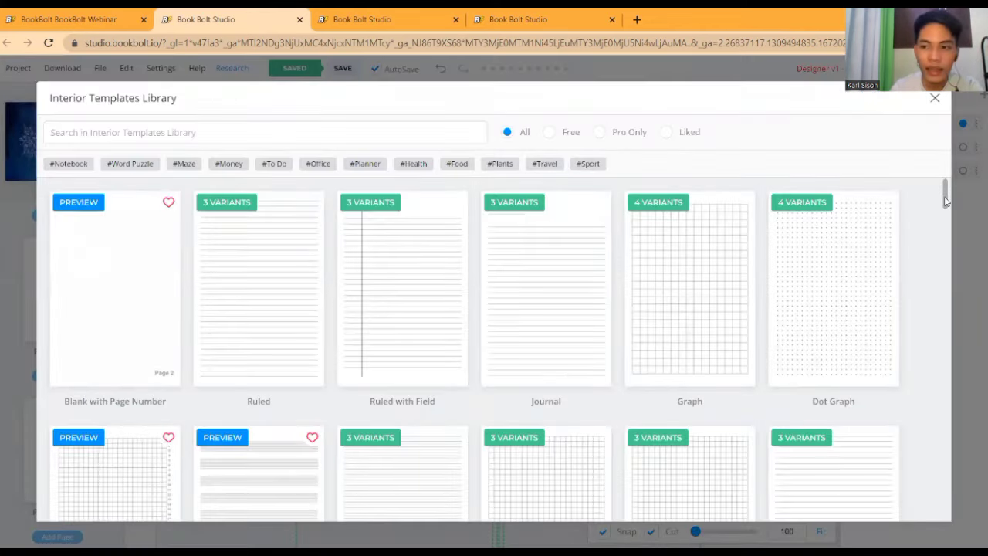
scroll(945, 209, down, 3)
scroll(945, 210, down, 1)
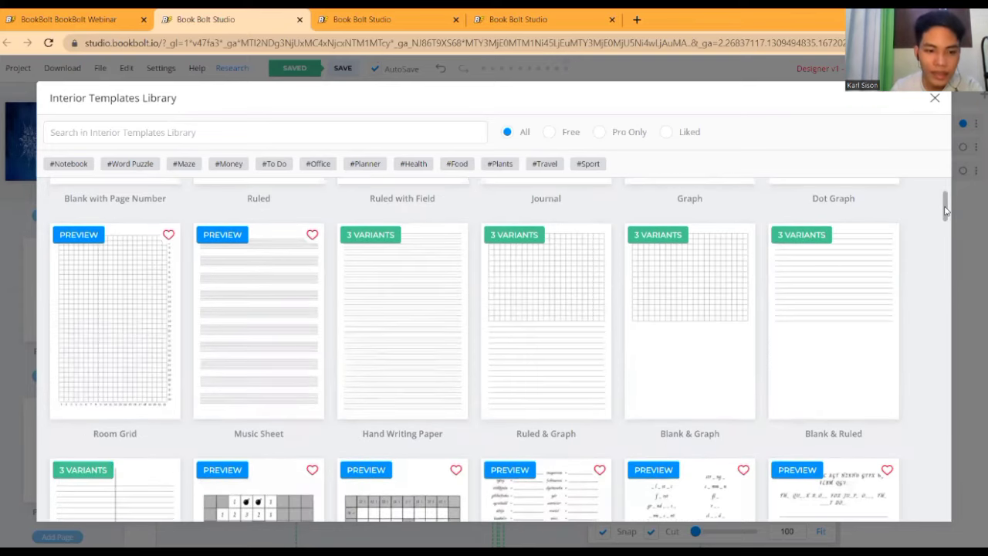
scroll(945, 216, down, 3)
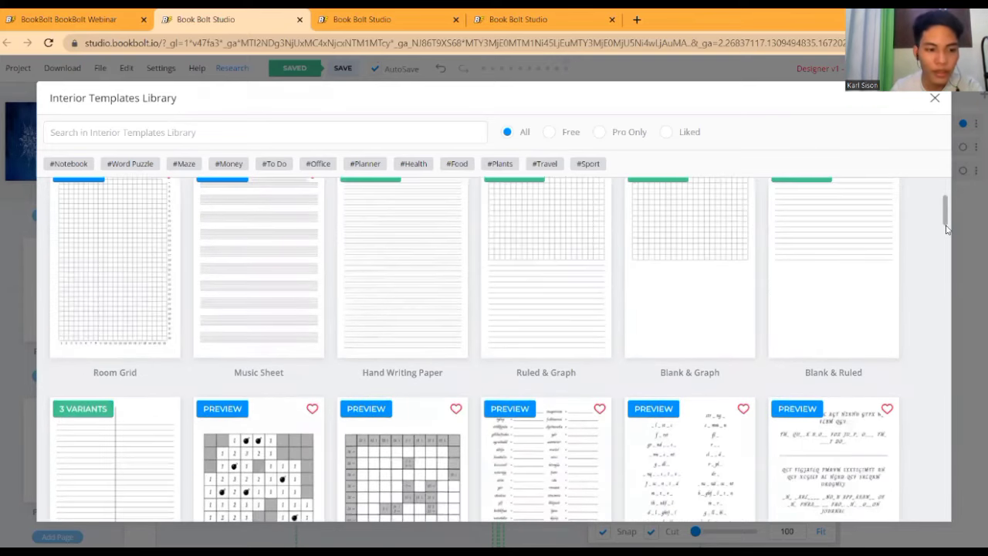
scroll(946, 239, down, 3)
scroll(949, 252, down, 6)
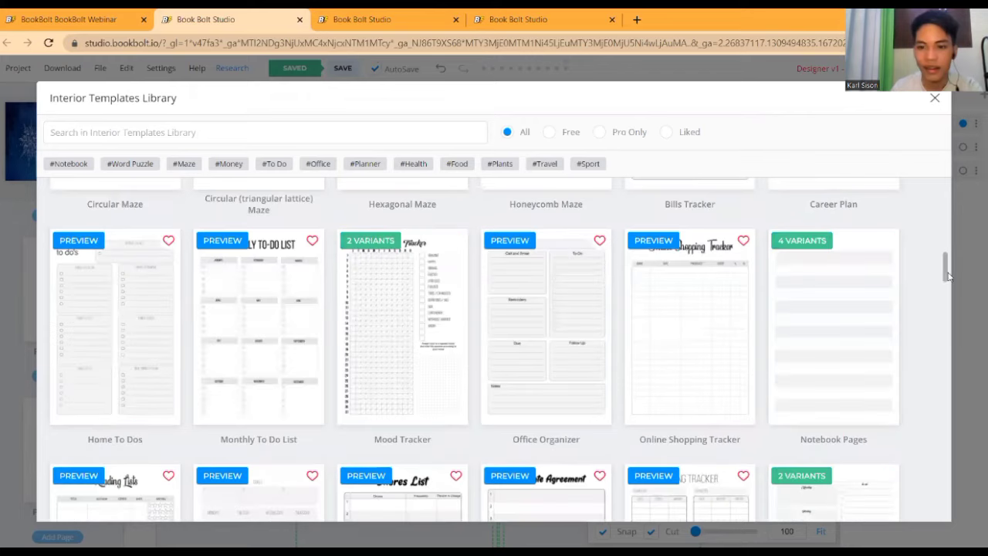
scroll(947, 290, down, 6)
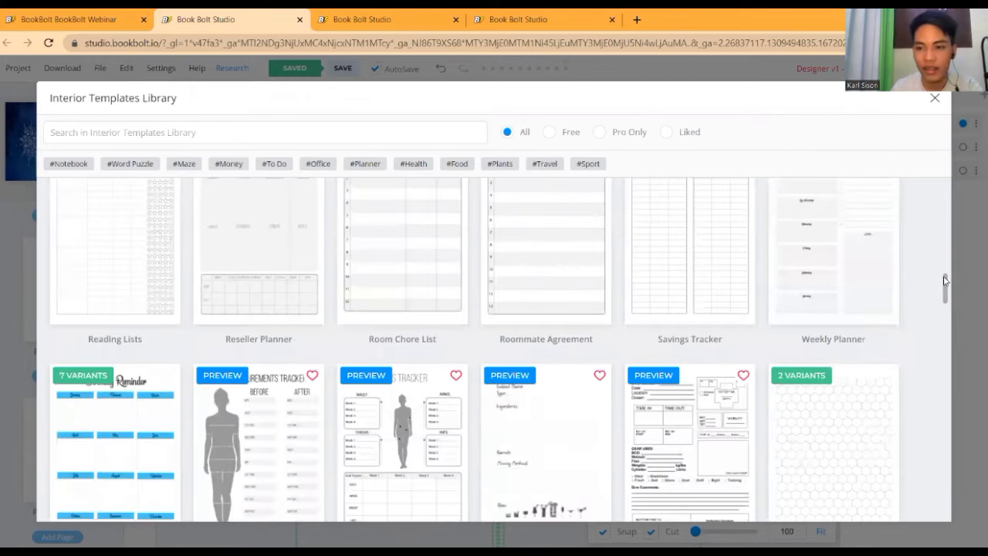
scroll(945, 266, down, 2)
scroll(945, 261, up, 6)
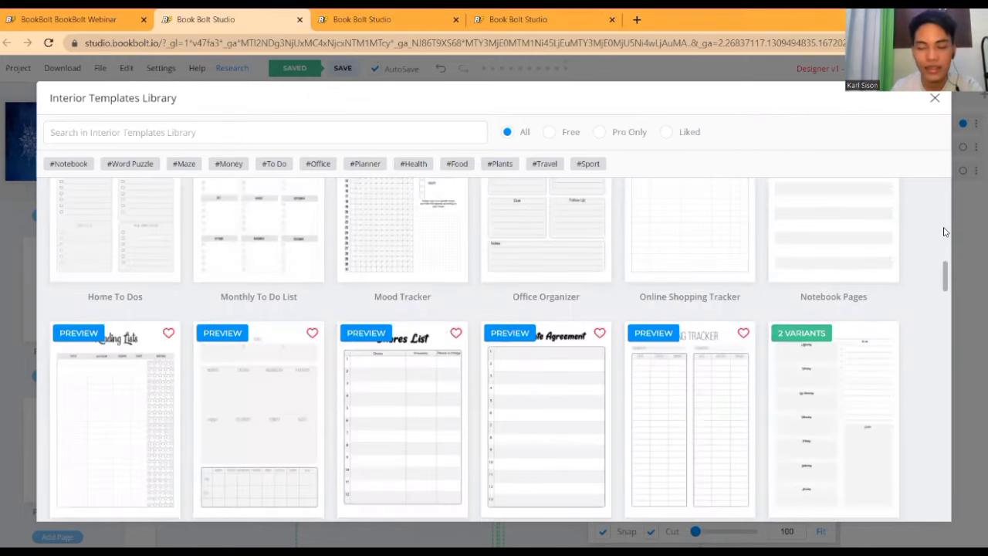
scroll(945, 232, up, 9)
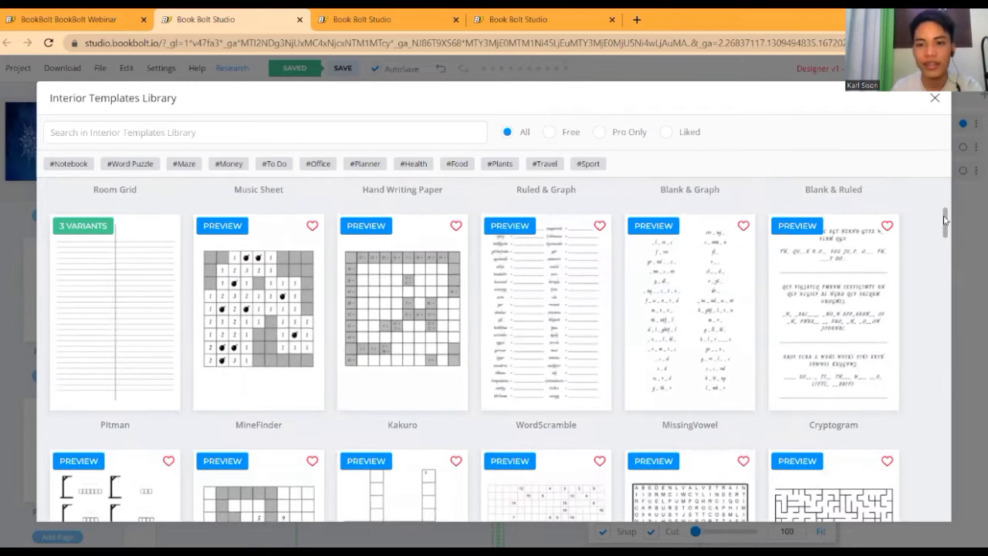
scroll(945, 216, up, 3)
scroll(943, 201, up, 3)
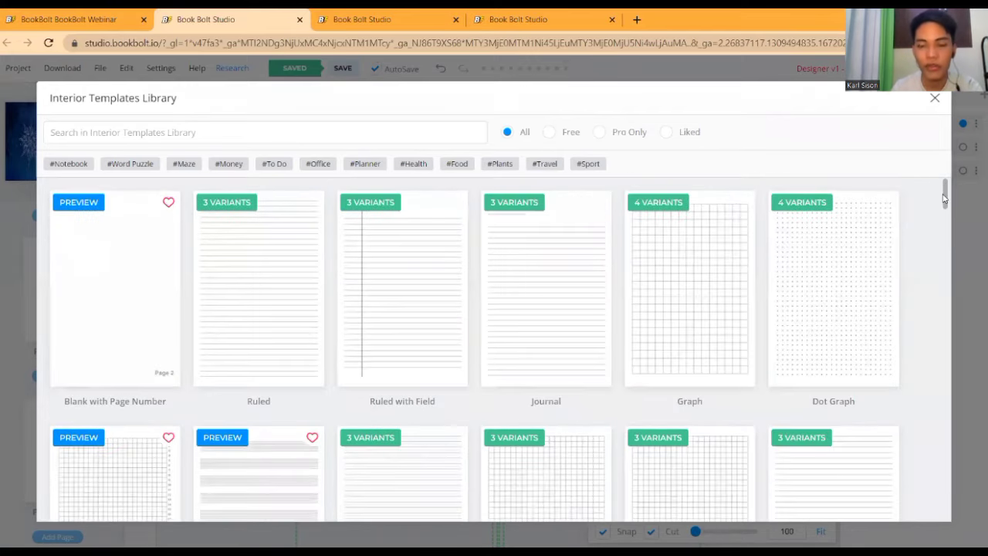
scroll(945, 205, down, 1)
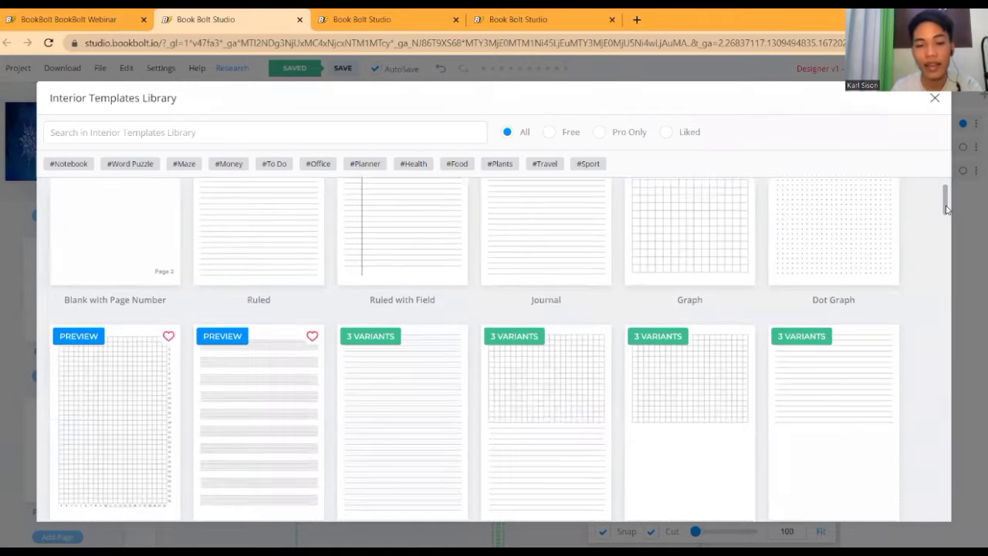
scroll(943, 203, down, 2)
scroll(943, 197, up, 3)
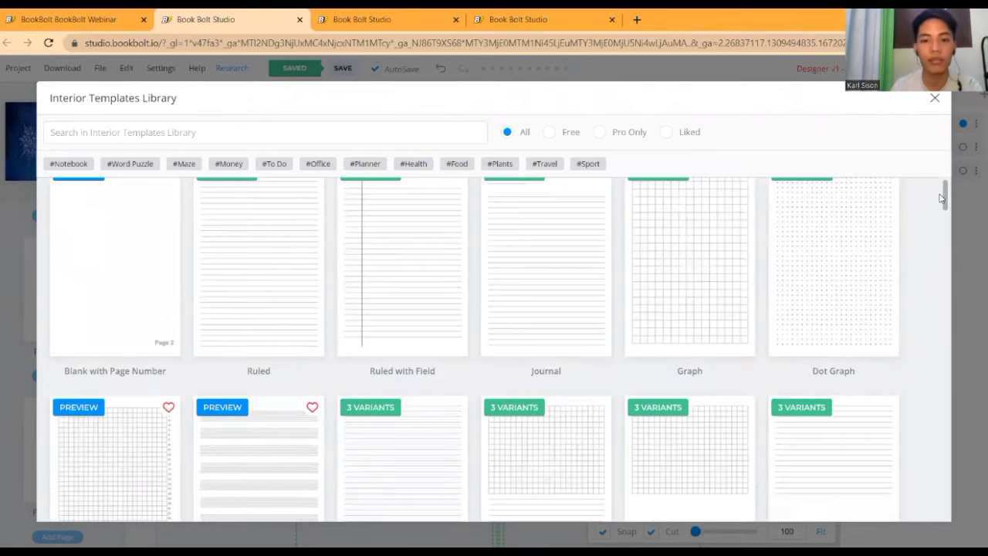
scroll(602, 230, up, 1)
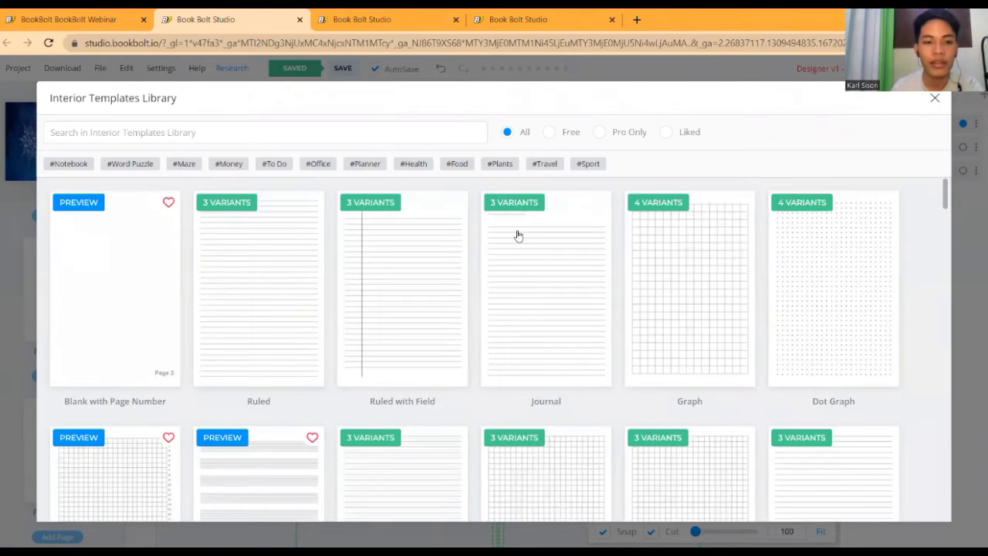
Apply the Narrow Ruled with Field template to all 30 interior pages without the cover, keeping the default margin and line options
click(366, 290)
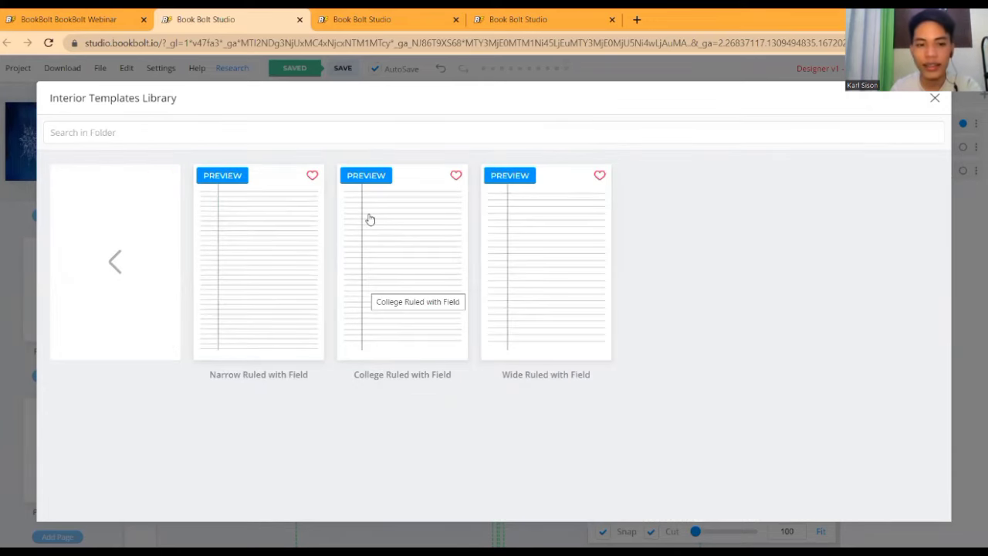
click(275, 307)
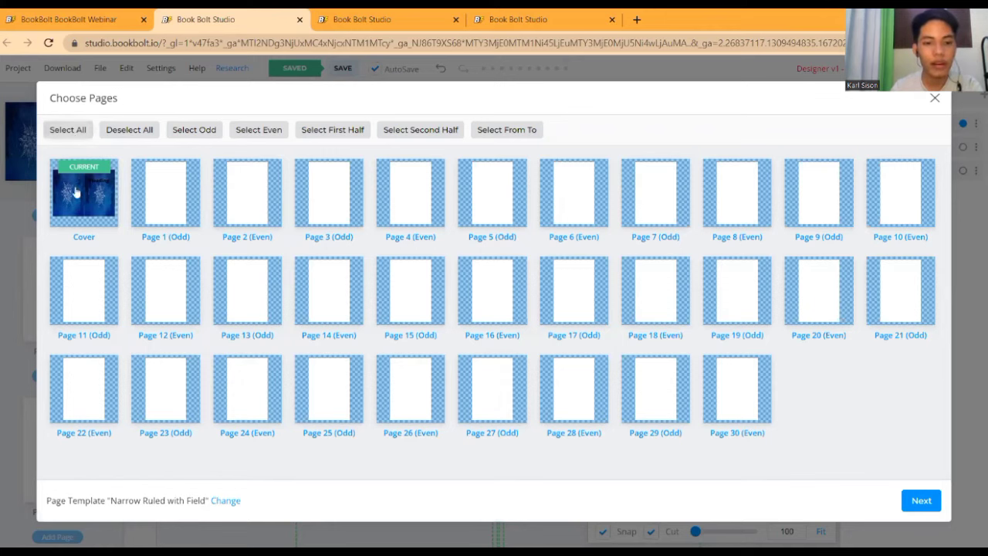
click(919, 503)
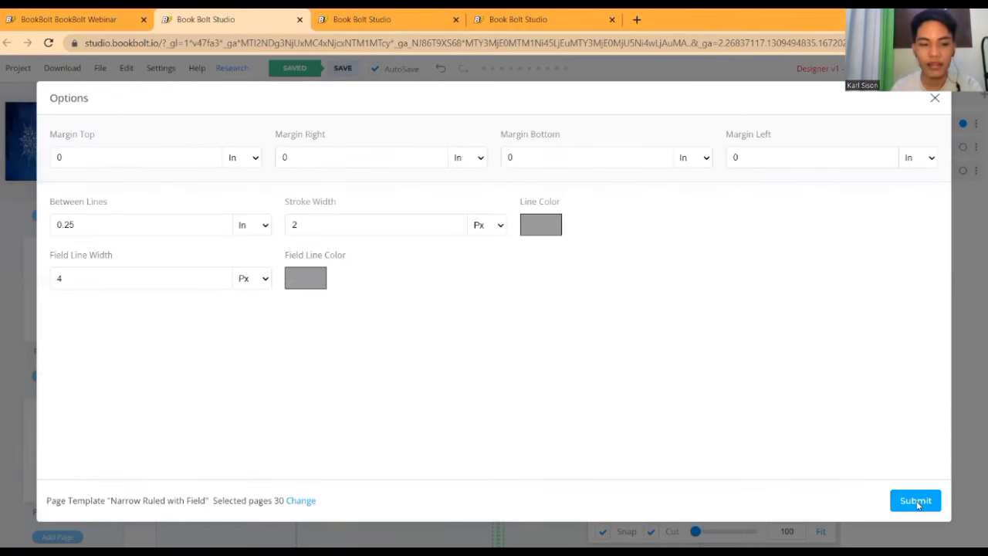
click(918, 504)
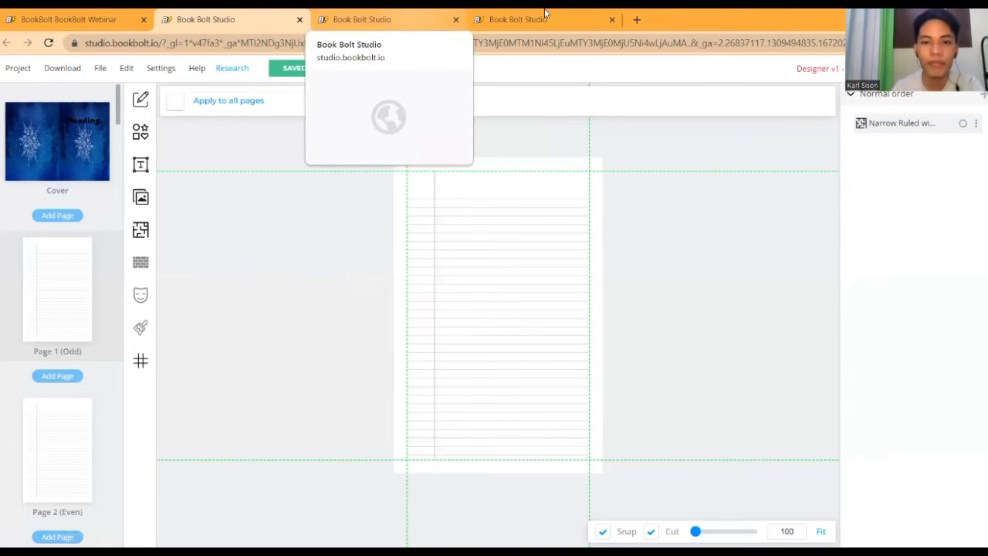
View the two finished sample projects, the "START your day with a COFFEE" cover and the "need some time ALONE" sunset cover
click(386, 19)
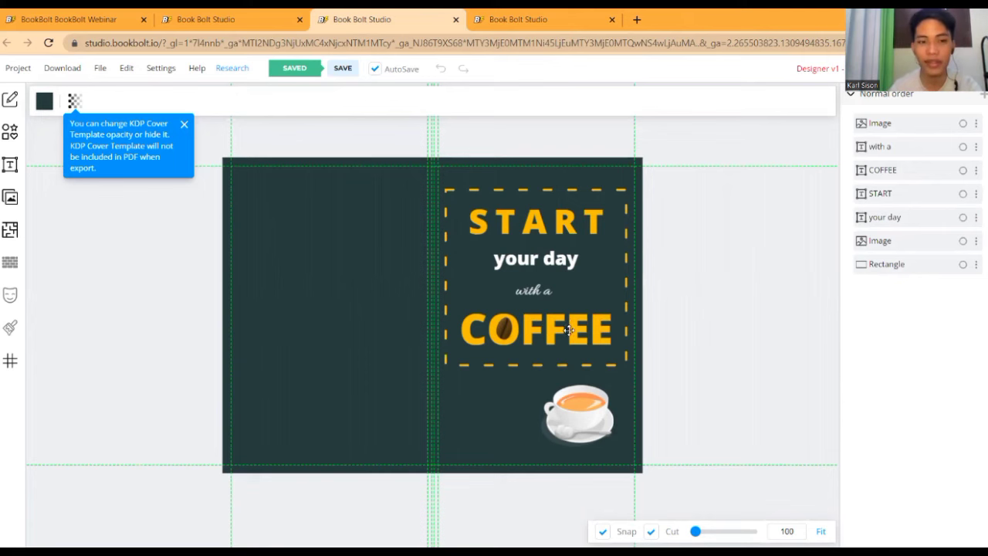
click(531, 11)
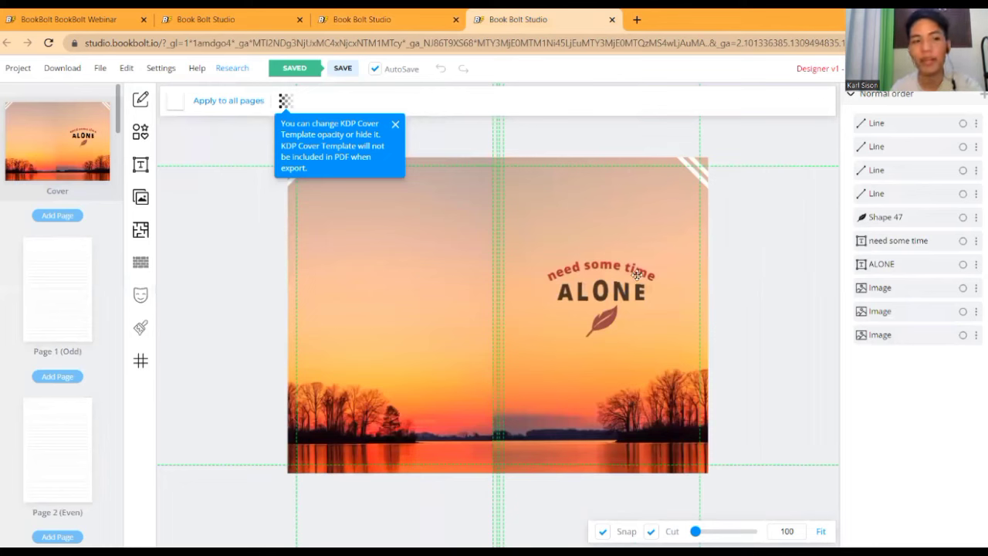